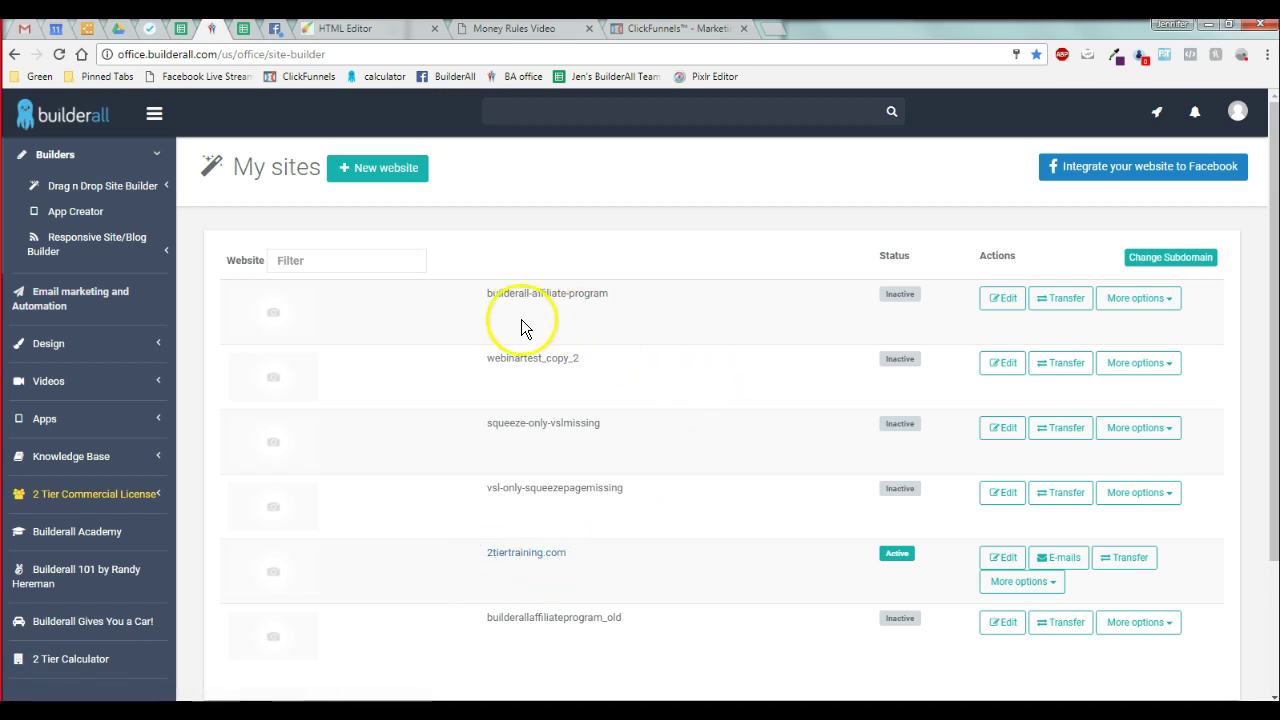
Duplicate the builderall-affiliate-program site in the My sites list and confirm the duplication.
{"action": "left_click_drag", "start_coordinate": [488, 295], "coordinate": [621, 298]}
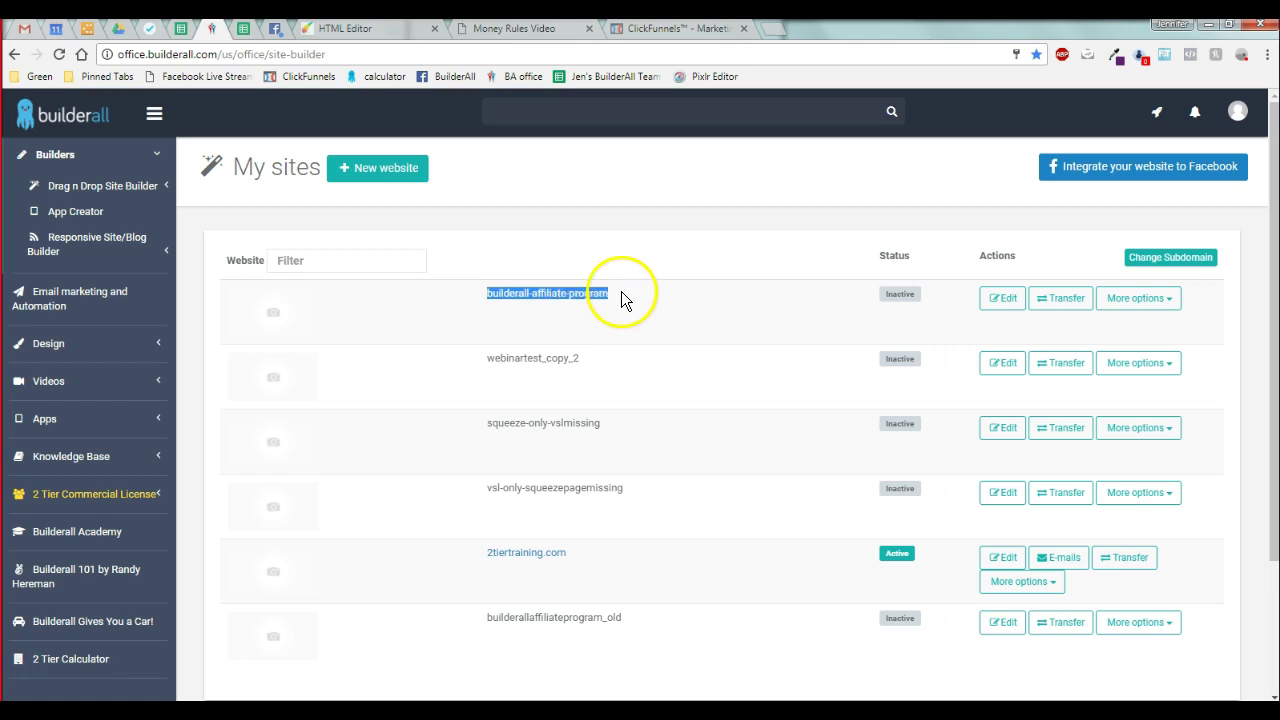
{"action": "left_click", "coordinate": [1178, 296]}
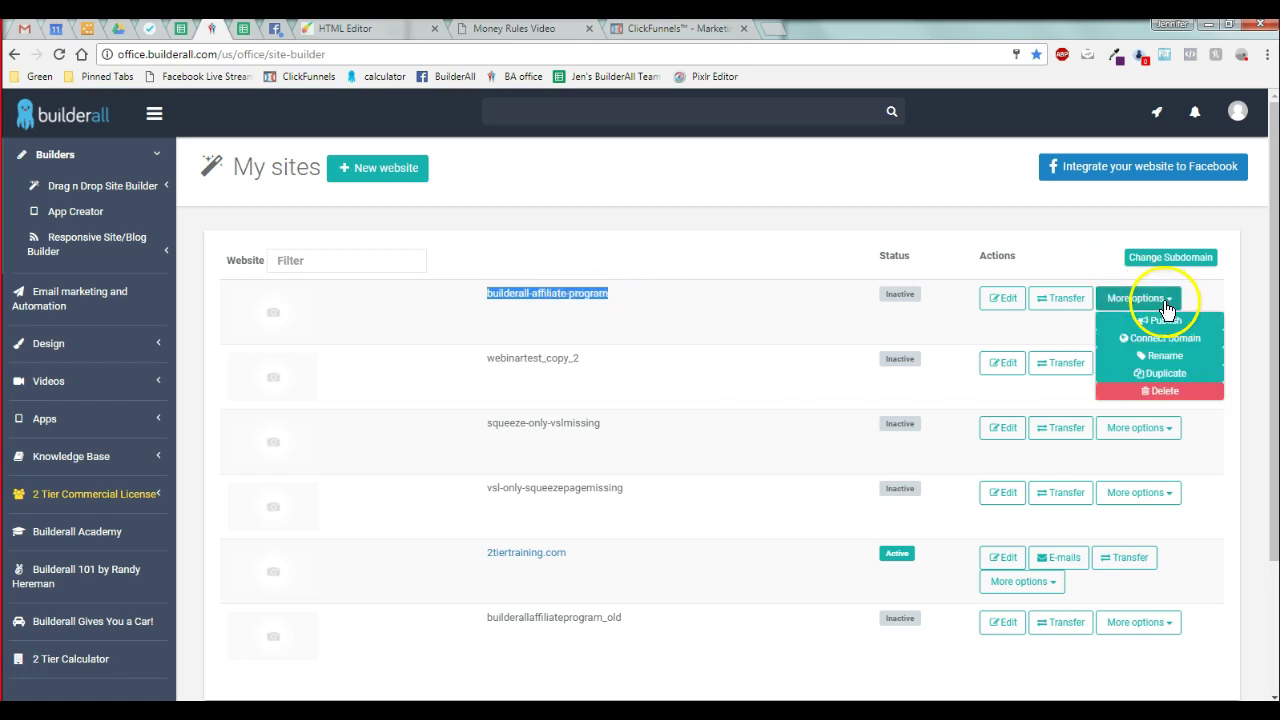
{"action": "left_click", "coordinate": [1158, 372]}
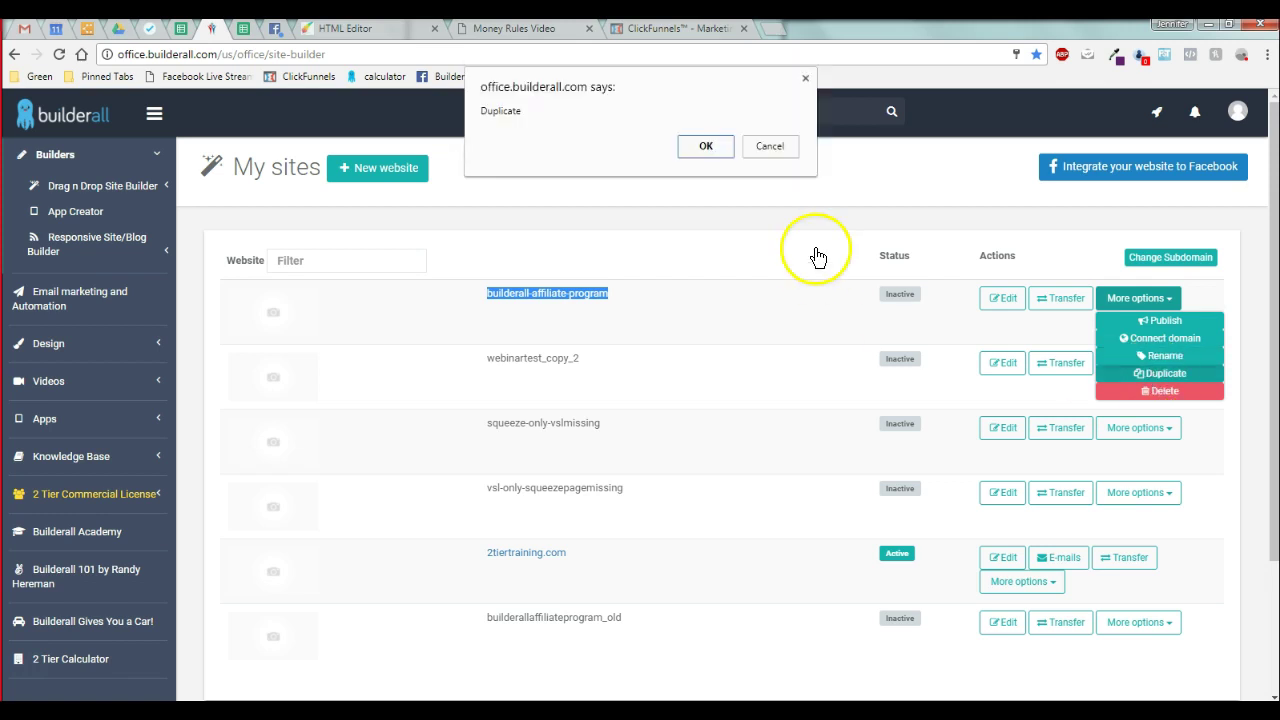
{"action": "left_click", "coordinate": [704, 146]}
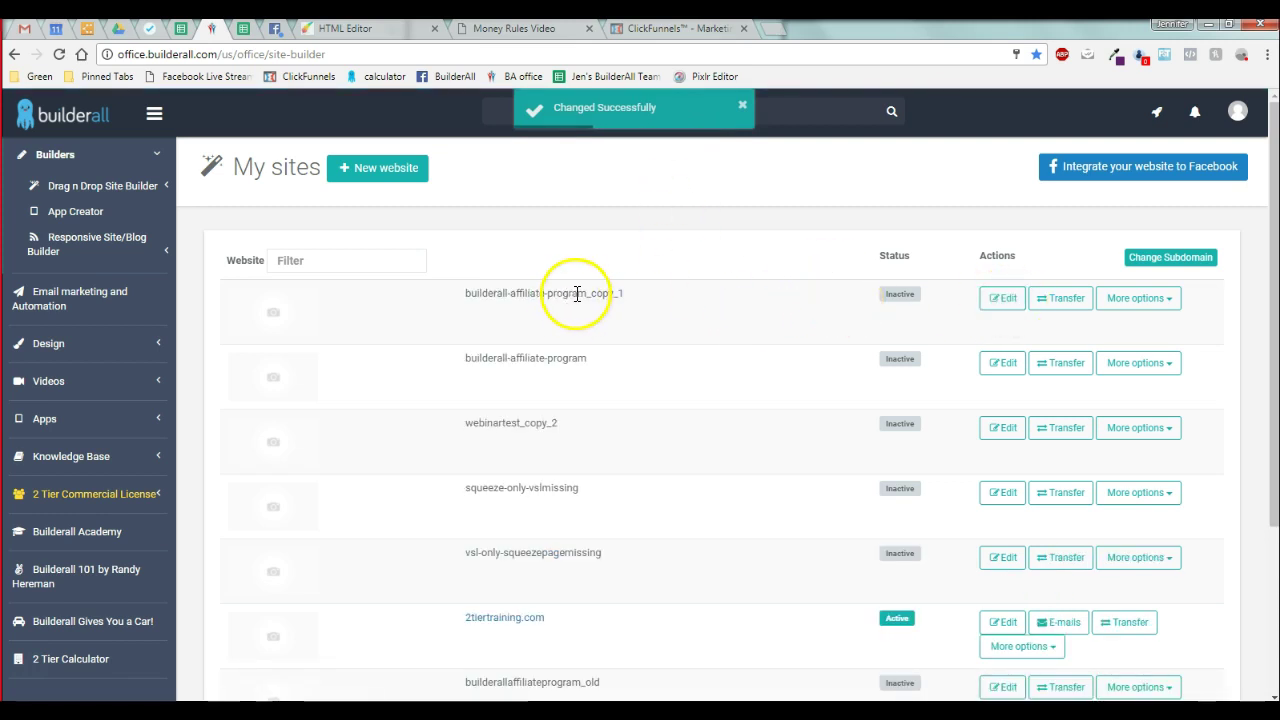
View the Transfer form for builderall-affiliate-program_copy_1 and cancel it without entering the new user's email.
{"action": "left_click_drag", "start_coordinate": [577, 293], "coordinate": [624, 295]}
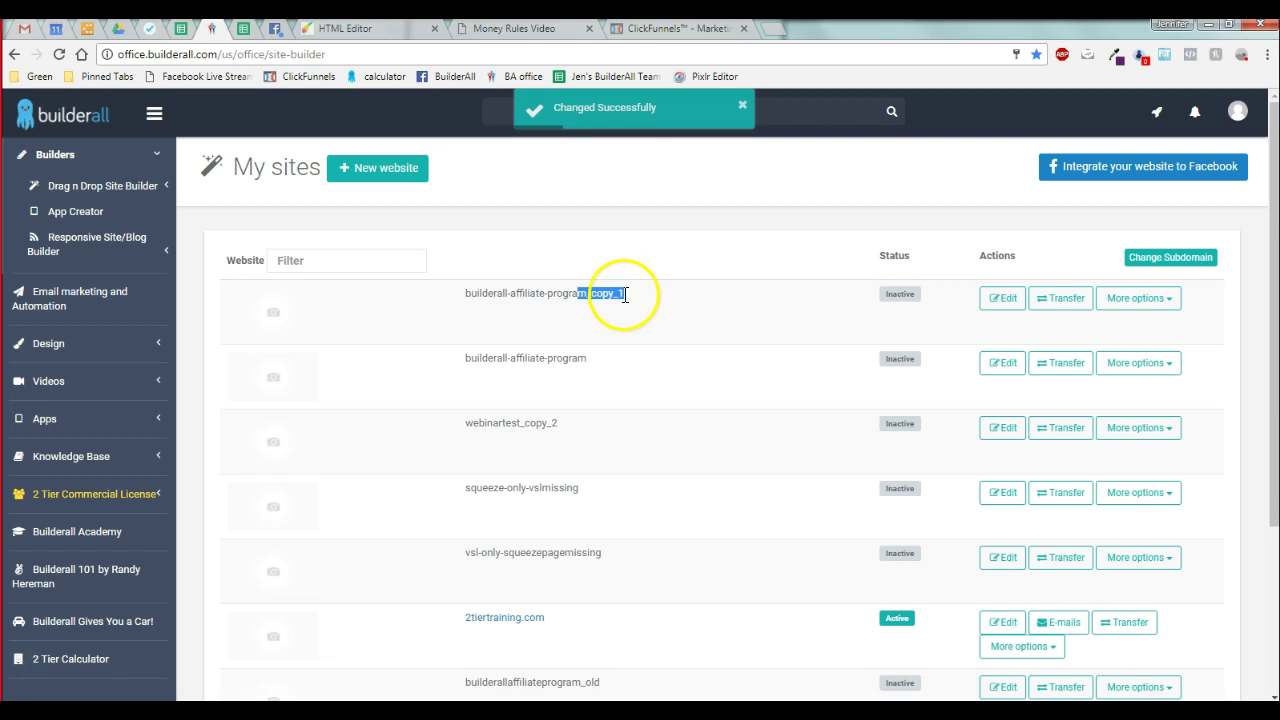
{"action": "left_click", "coordinate": [1055, 298]}
{"action": "left_click", "coordinate": [600, 311]}
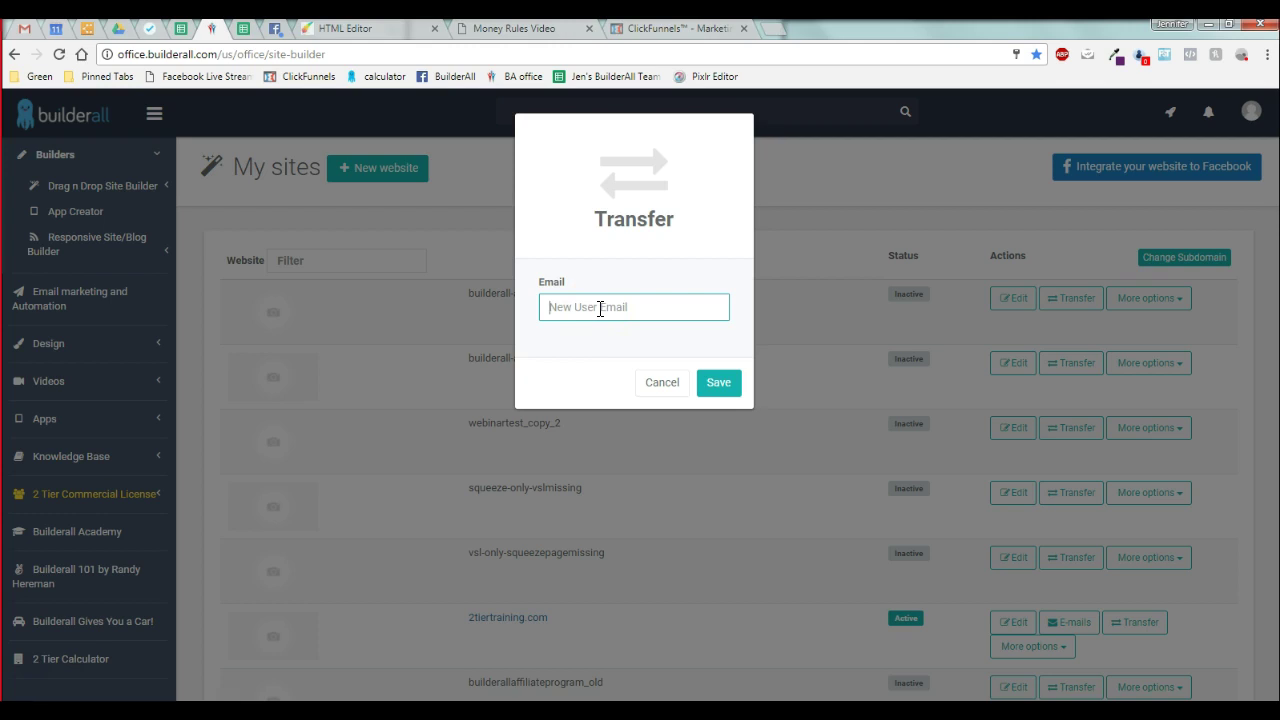
{"action": "left_click", "coordinate": [654, 386]}
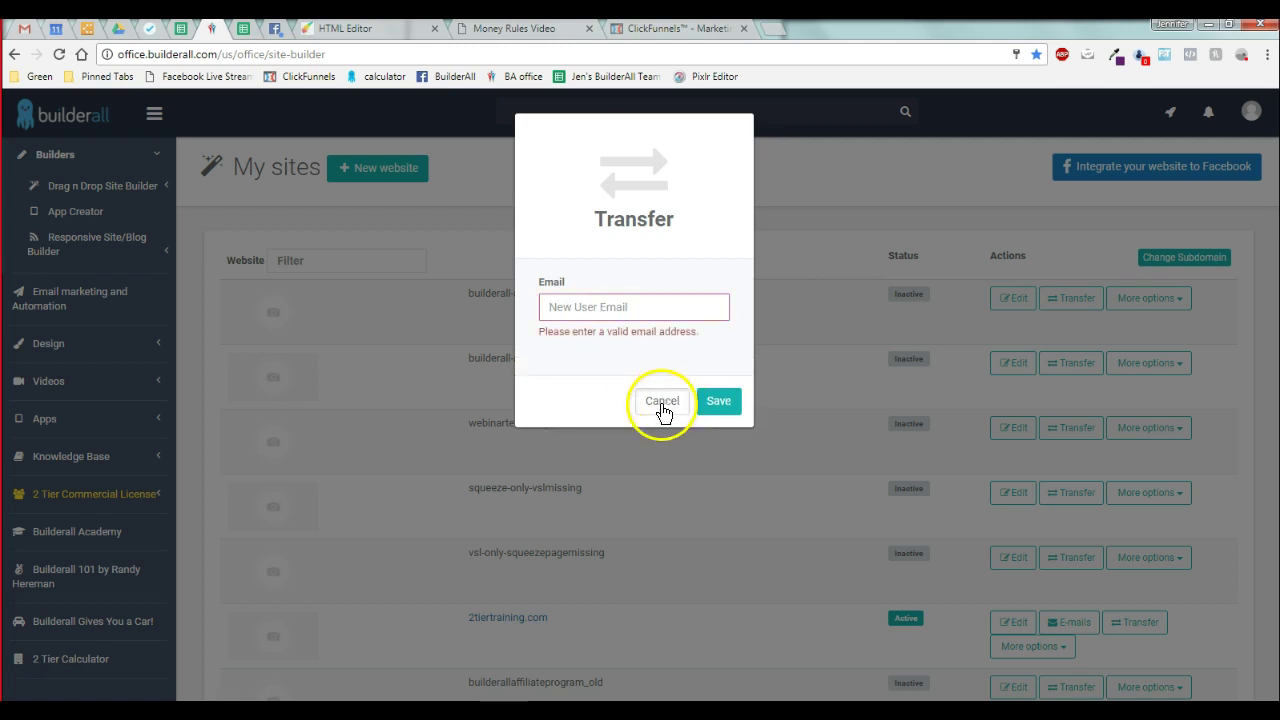
{"action": "left_click", "coordinate": [664, 401]}
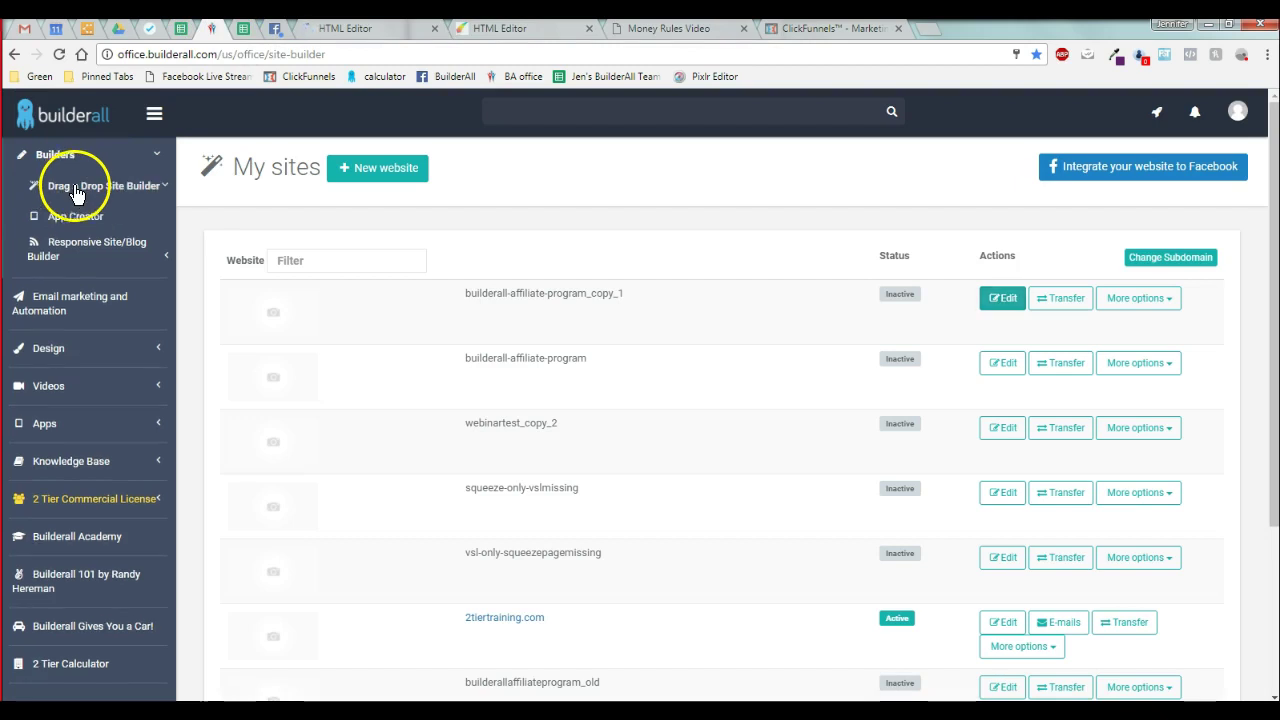
Look over the two open HTML Editor pages and close both, leaving without saving changes.
{"action": "left_click", "coordinate": [75, 187]}
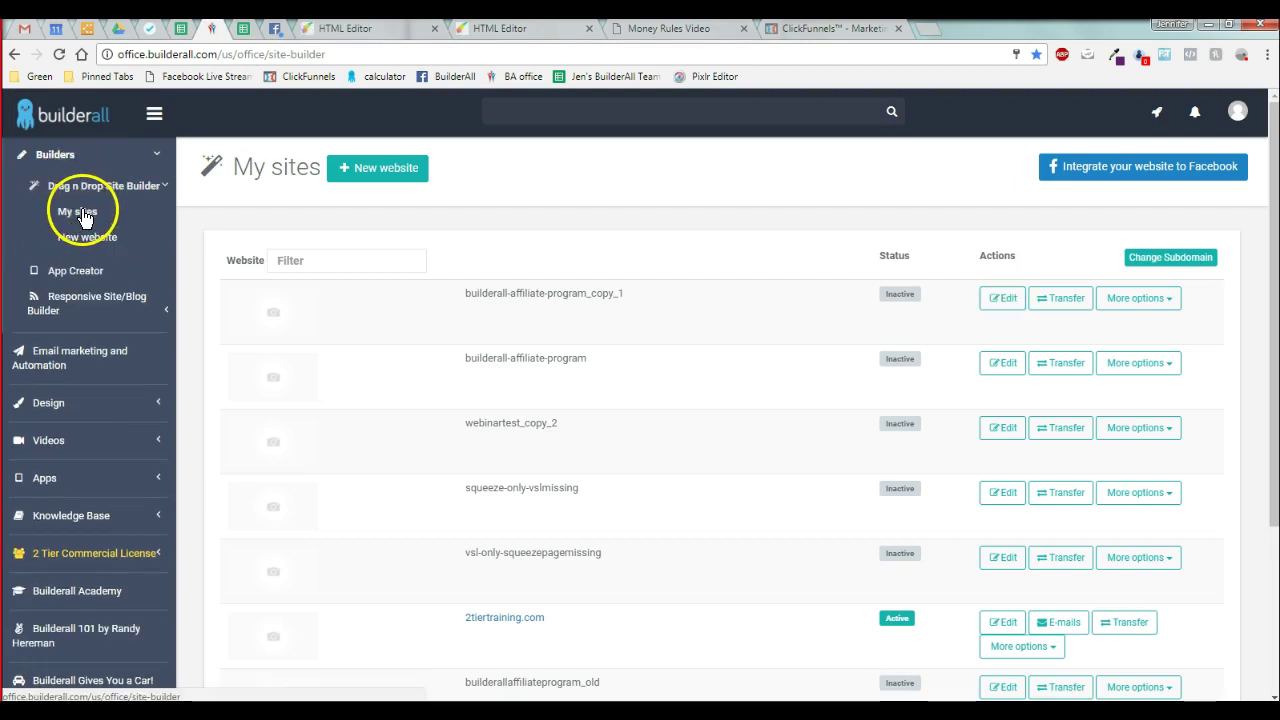
{"action": "left_click", "coordinate": [367, 32]}
{"action": "mouse_move", "coordinate": [578, 443]}
{"action": "left_mouse_down"}
{"action": "mouse_move", "coordinate": [597, 460]}
{"action": "mouse_move", "coordinate": [614, 443]}
{"action": "mouse_move", "coordinate": [586, 443]}
{"action": "mouse_move", "coordinate": [609, 460]}
{"action": "mouse_move", "coordinate": [614, 446]}
{"action": "mouse_move", "coordinate": [586, 443]}
{"action": "mouse_move", "coordinate": [614, 466]}
{"action": "mouse_move", "coordinate": [611, 431]}
{"action": "mouse_move", "coordinate": [583, 443]}
{"action": "mouse_move", "coordinate": [614, 462]}
{"action": "mouse_move", "coordinate": [609, 429]}
{"action": "mouse_move", "coordinate": [586, 434]}
{"action": "mouse_move", "coordinate": [599, 440]}
{"action": "left_mouse_up"}
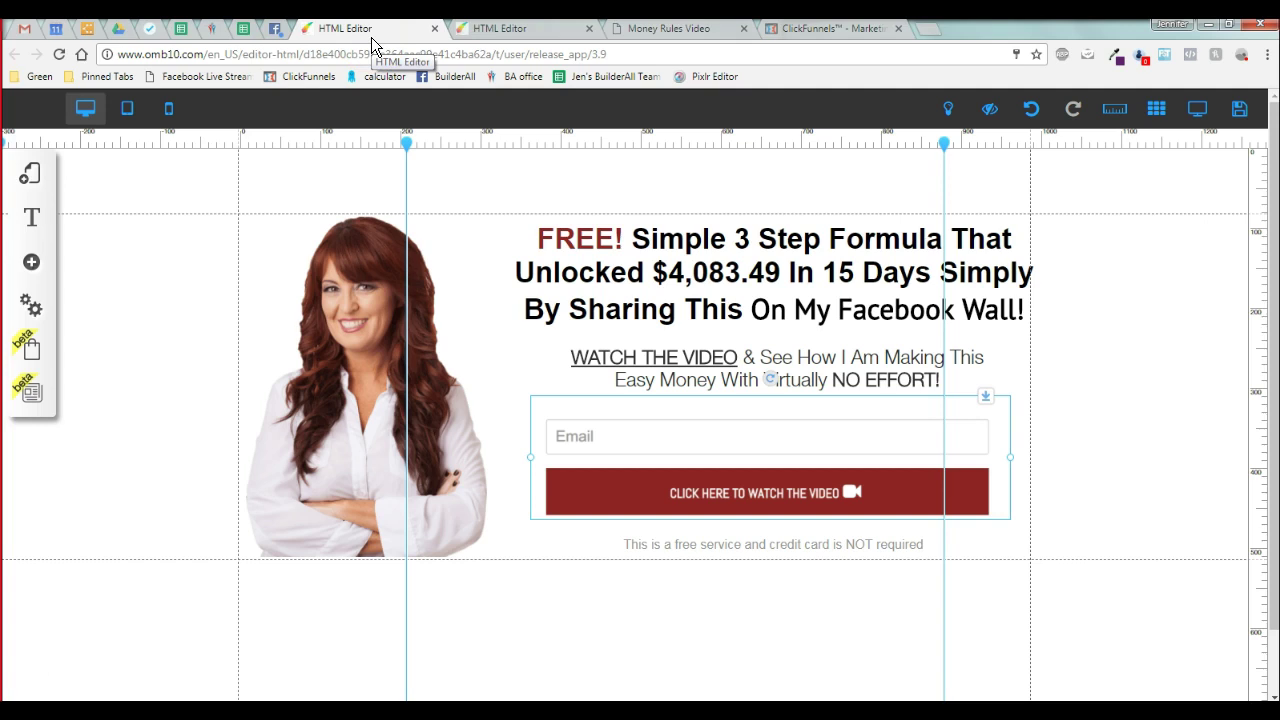
{"action": "left_click", "coordinate": [524, 33]}
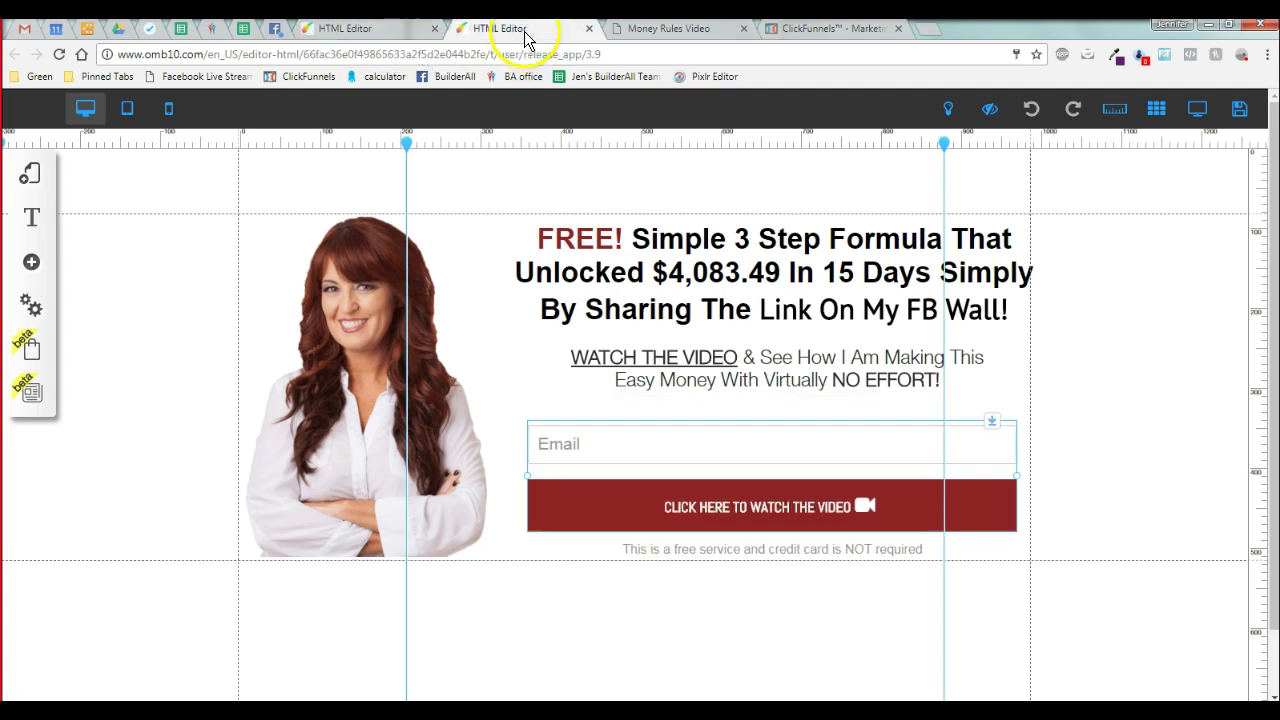
{"action": "left_click", "coordinate": [590, 30]}
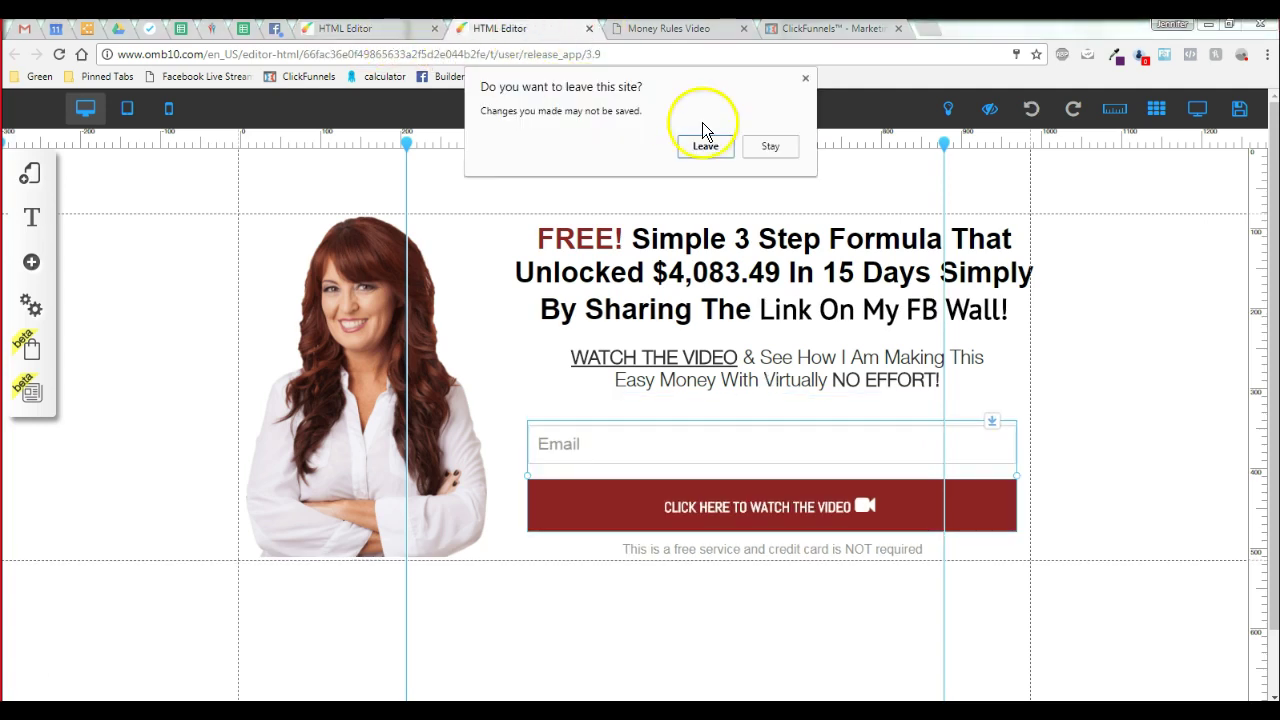
{"action": "left_click", "coordinate": [706, 145]}
{"action": "left_click", "coordinate": [378, 30]}
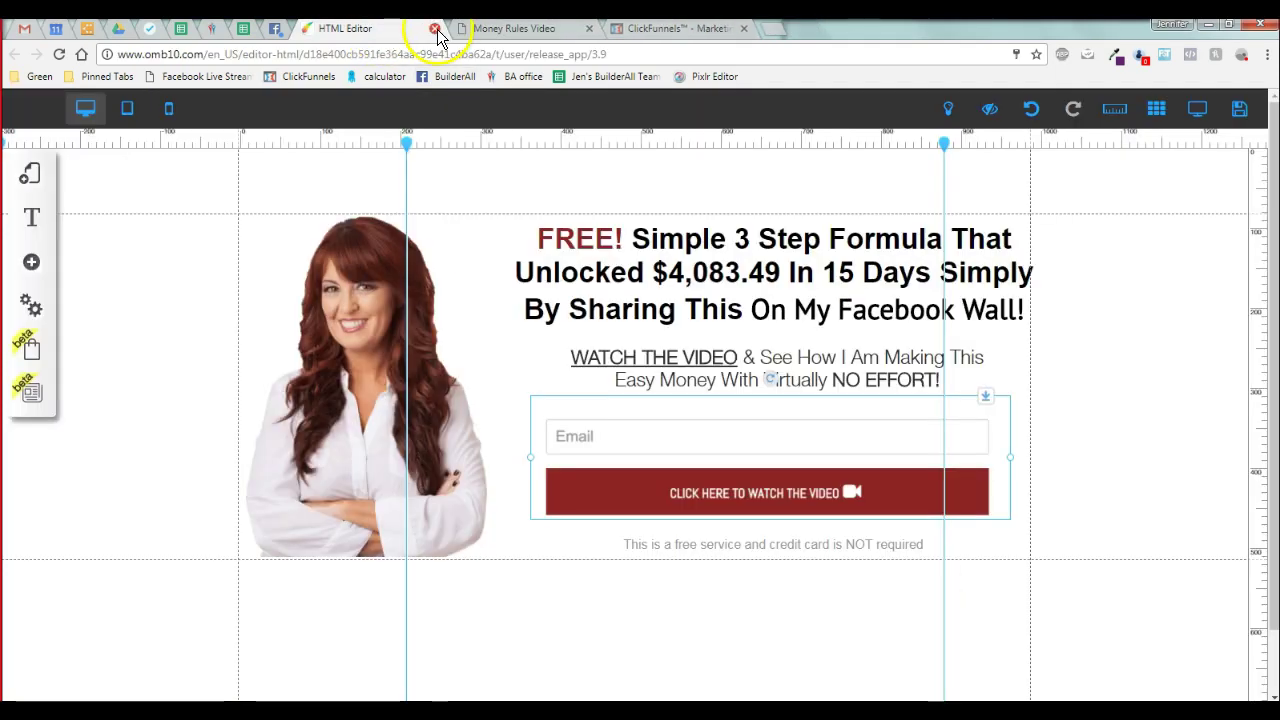
{"action": "left_click", "coordinate": [435, 29]}
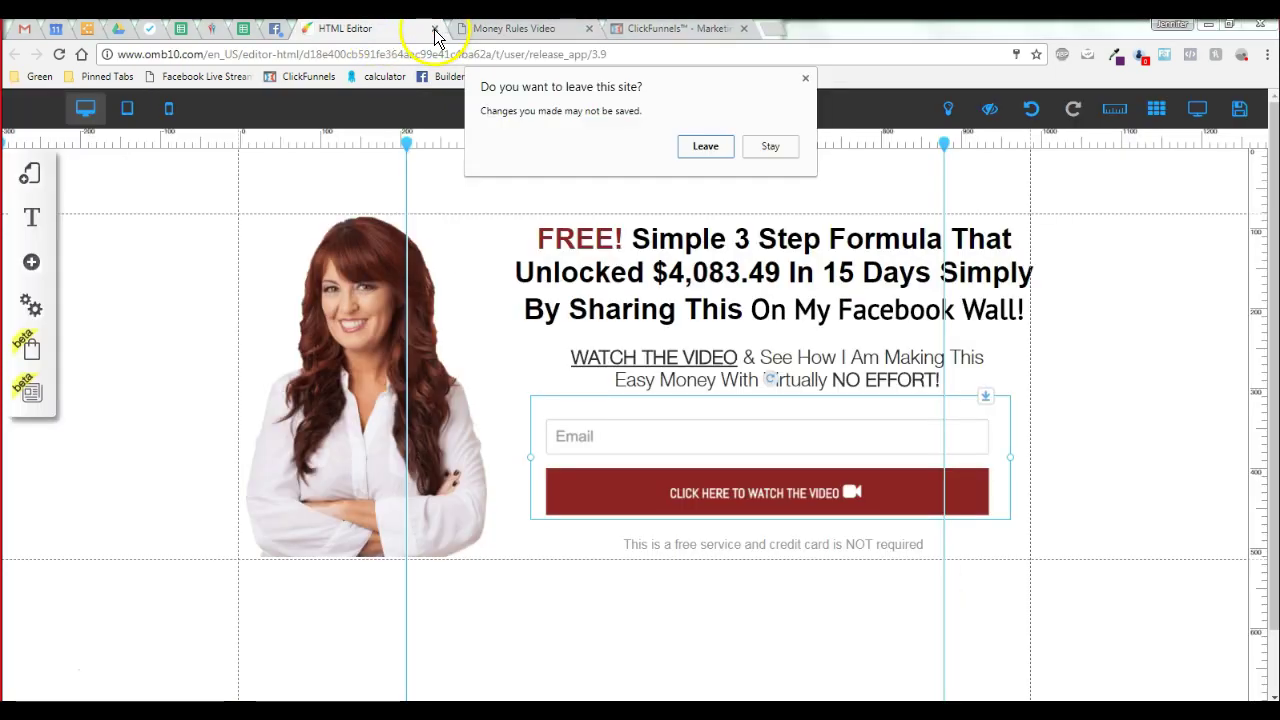
{"action": "left_click", "coordinate": [704, 147]}
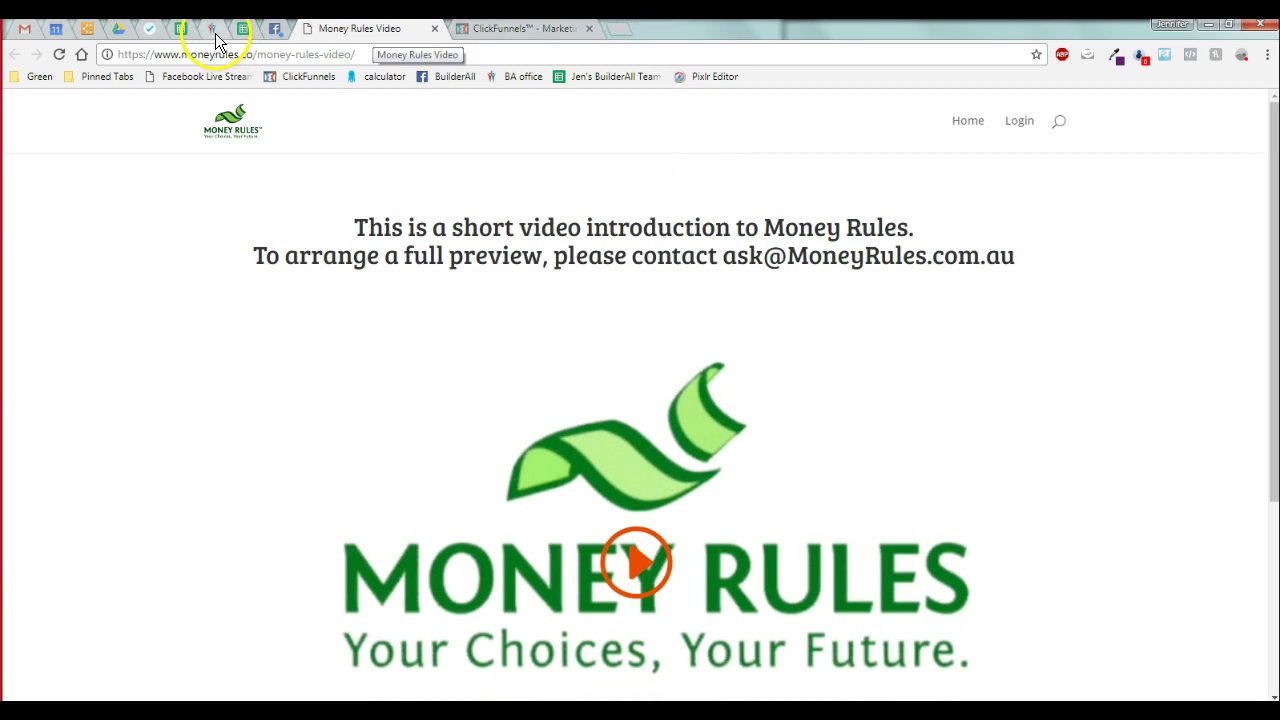
Open the 2tiertraining.com site for editing and bring up the email marketing configuration of its opt-in form.
{"action": "left_click", "coordinate": [212, 29]}
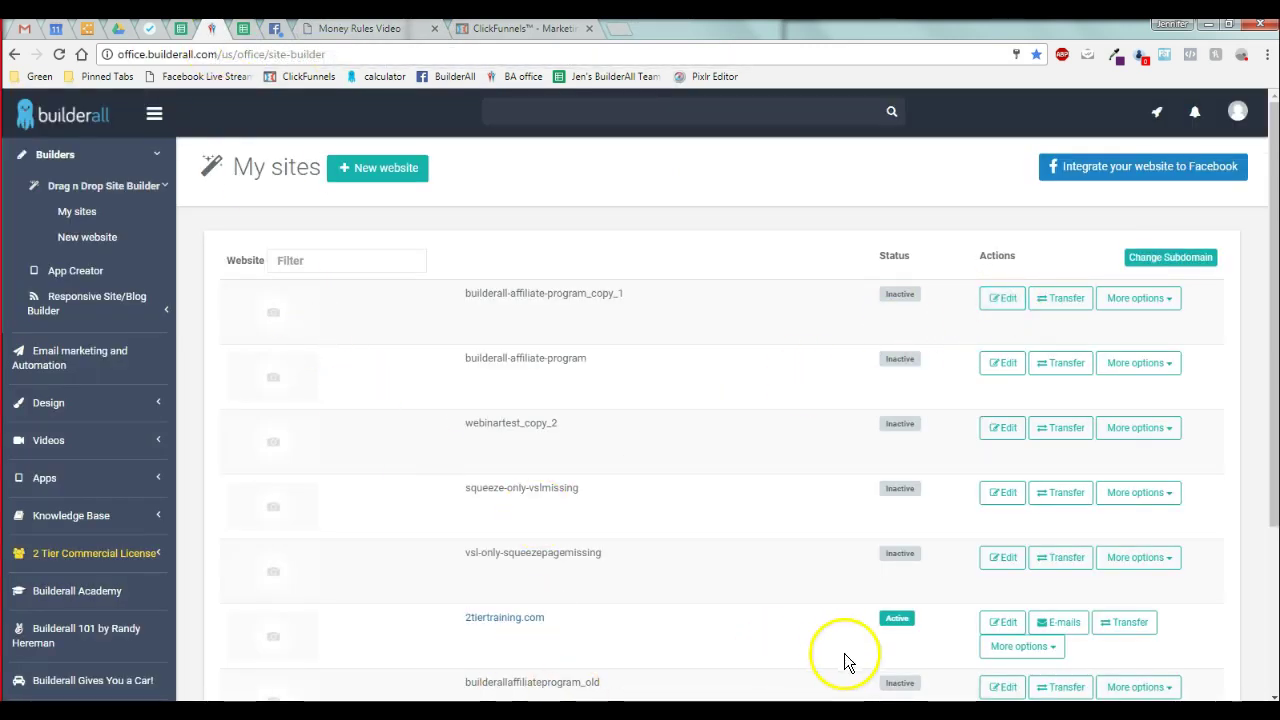
{"action": "left_click", "coordinate": [989, 628]}
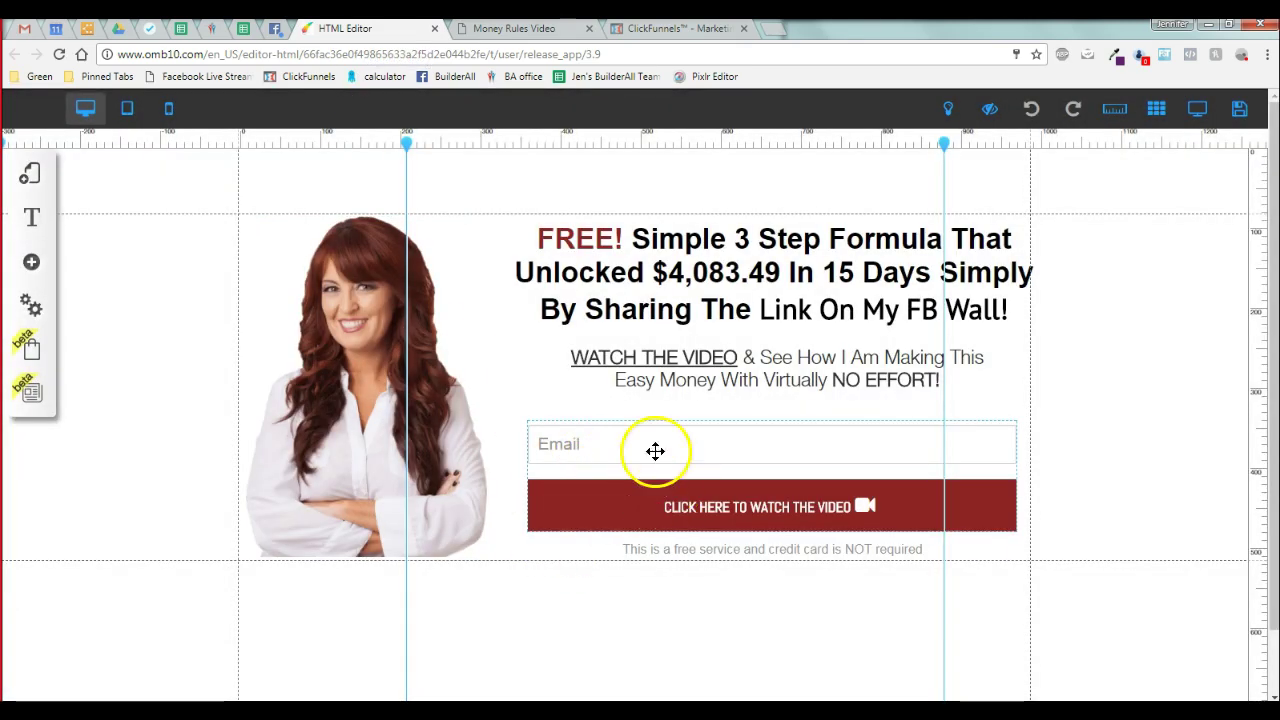
{"action": "left_click", "coordinate": [618, 508]}
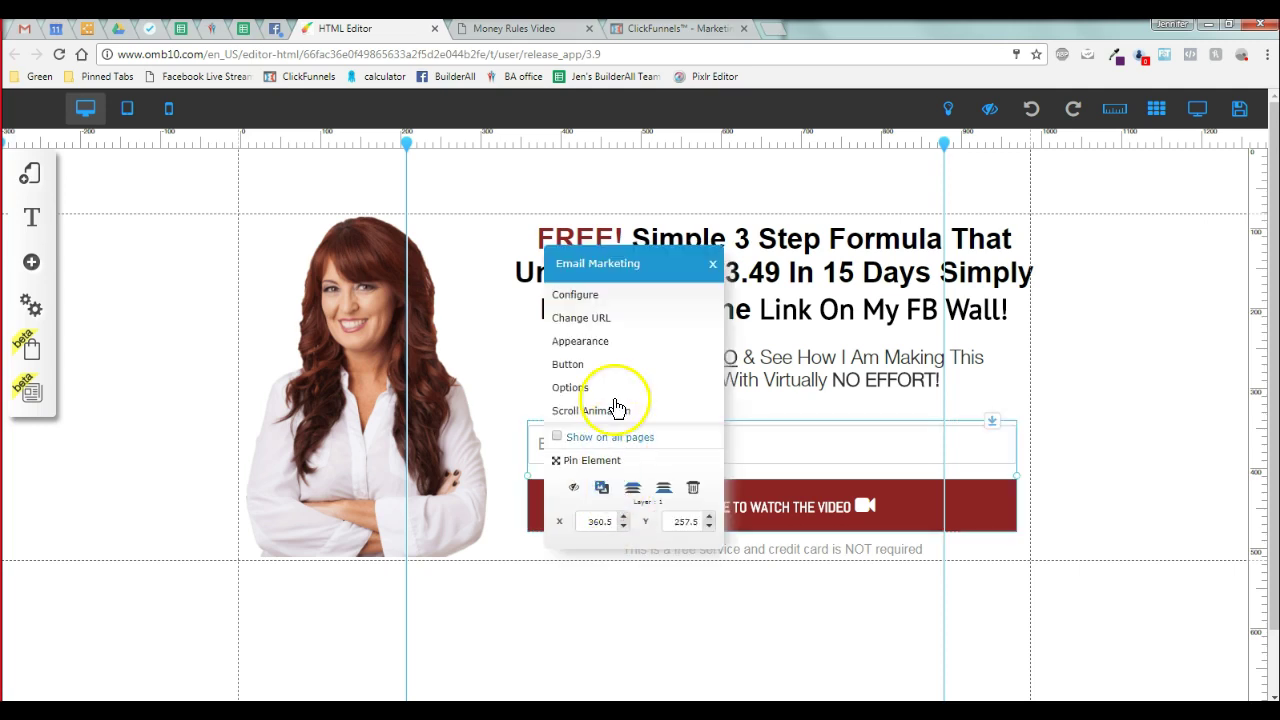
{"action": "left_click", "coordinate": [599, 298]}
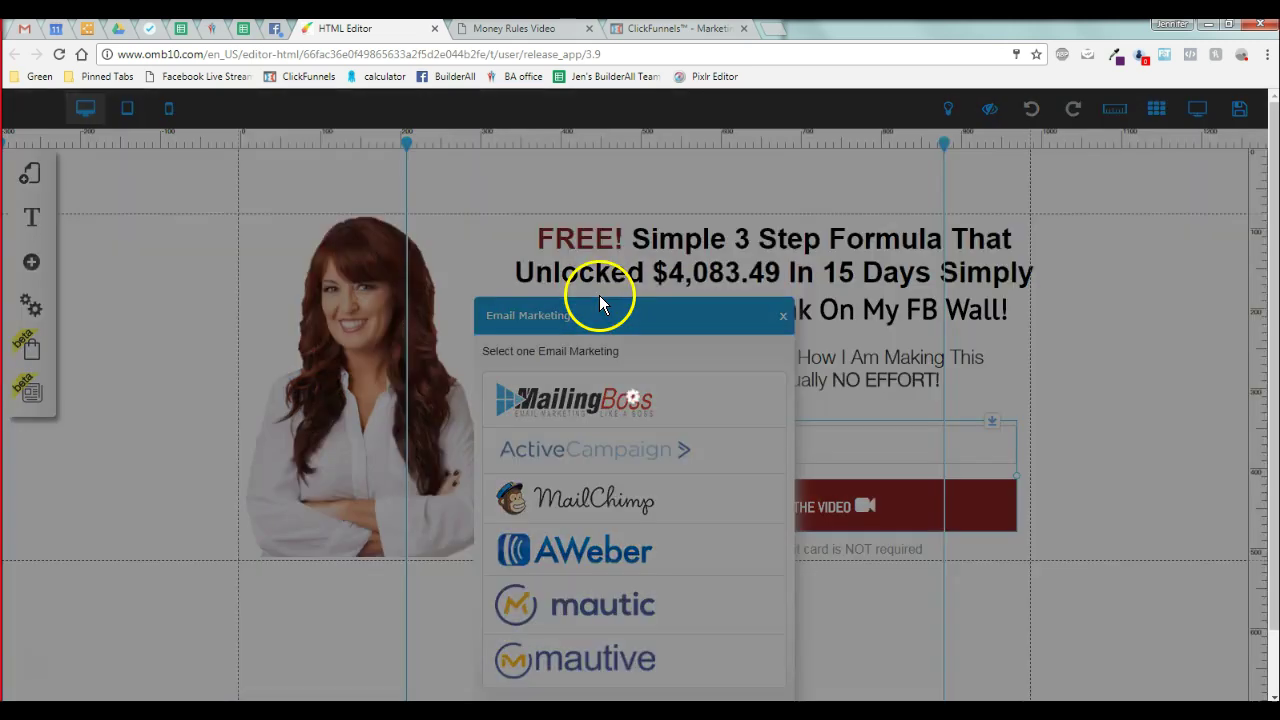
{"action": "left_click", "coordinate": [599, 303]}
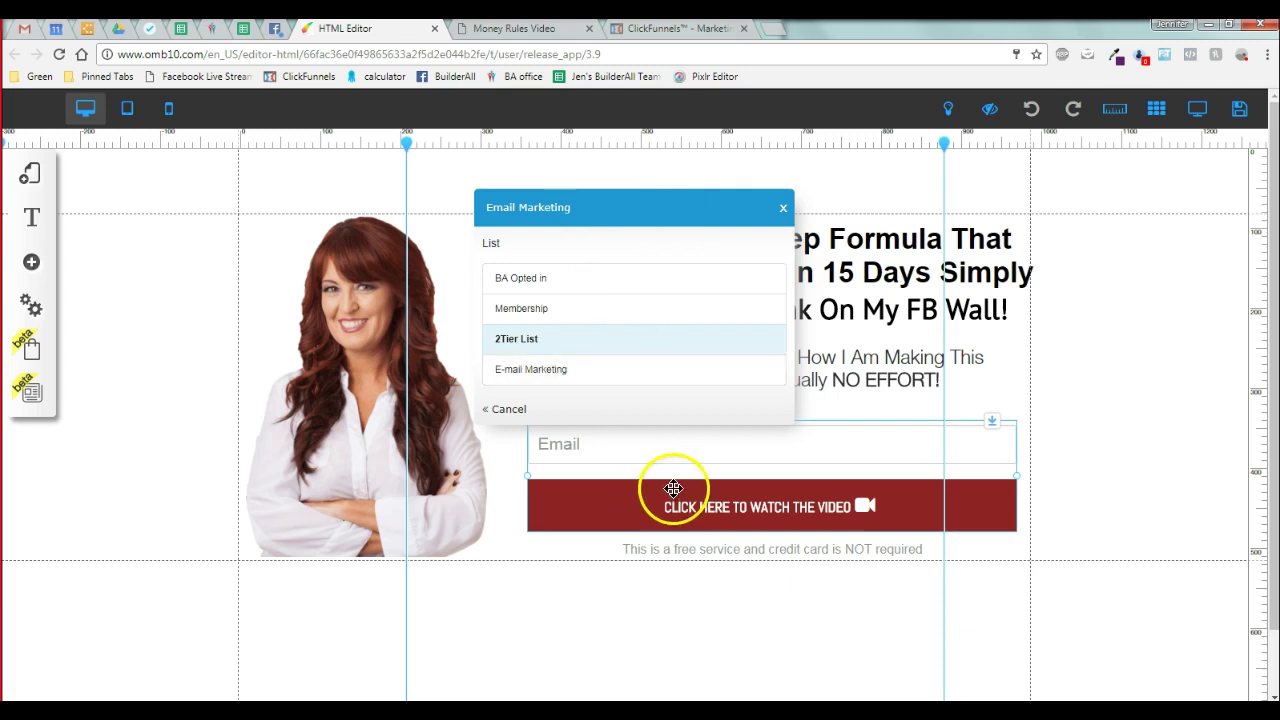
Examine the MailingBoss login's public and private key fields for the opt-in form and close the dialog.
{"action": "left_click", "coordinate": [507, 410]}
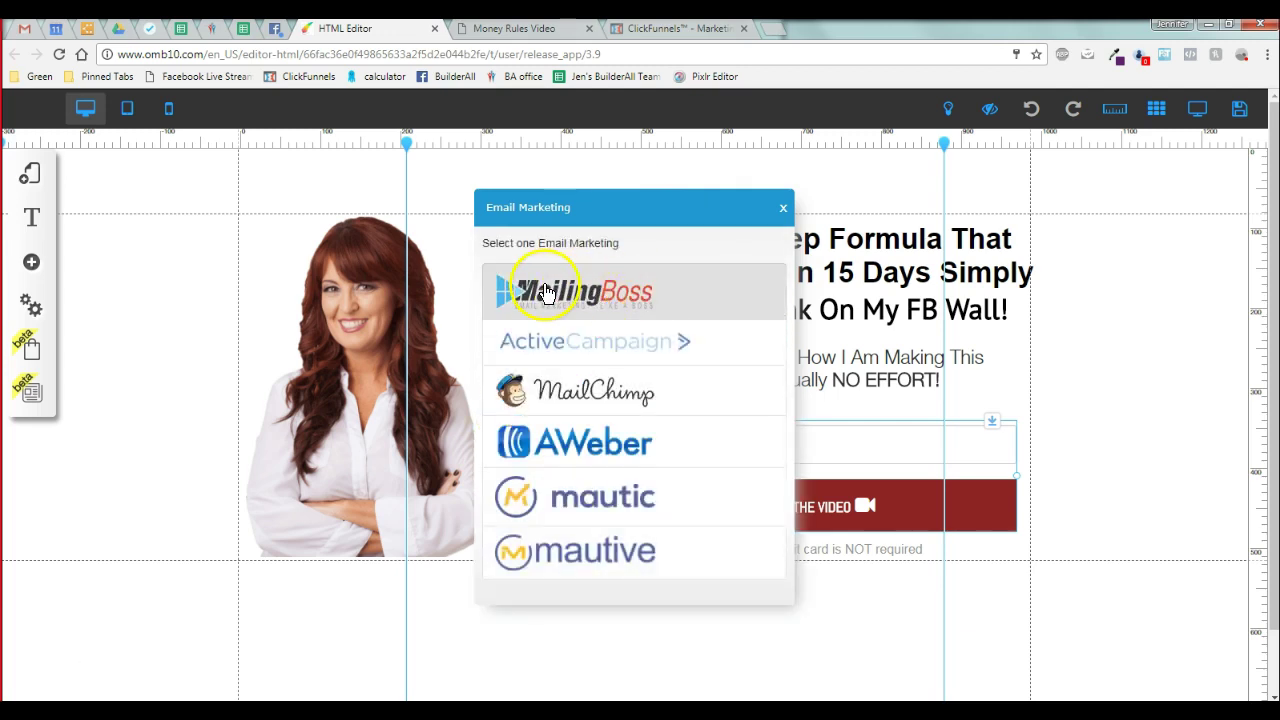
{"action": "left_click", "coordinate": [570, 293]}
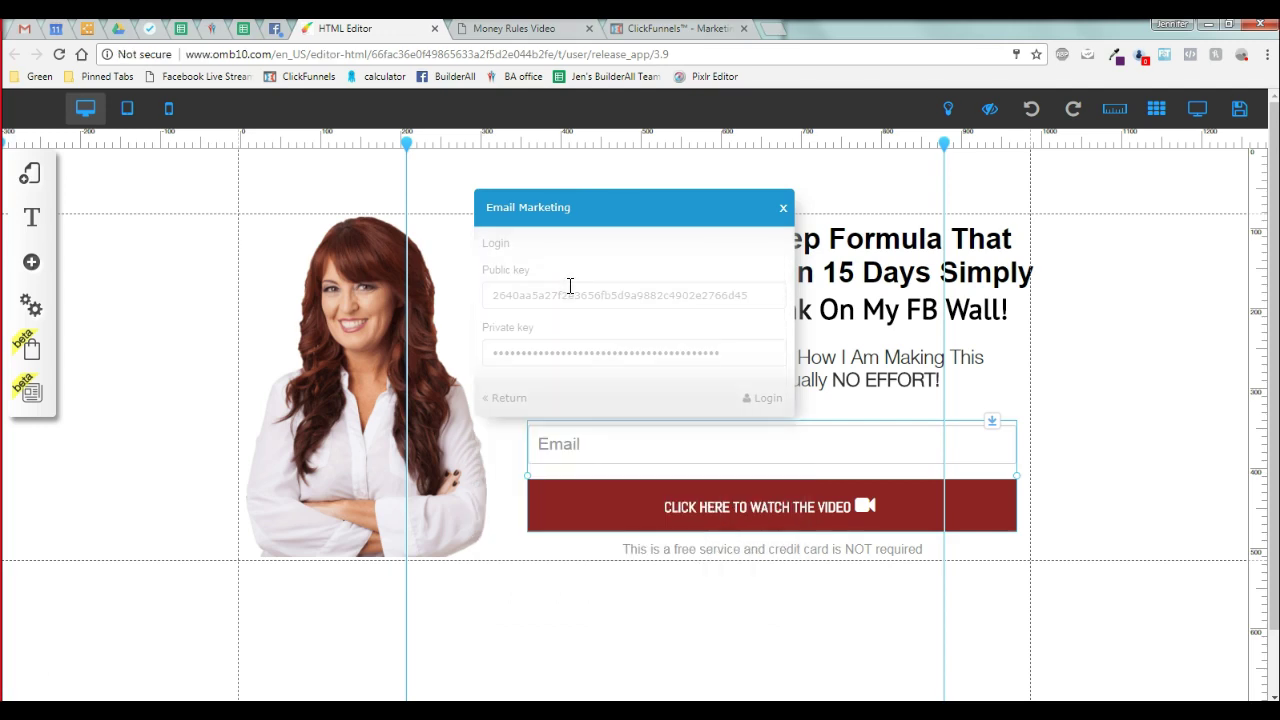
{"action": "left_click", "coordinate": [587, 294]}
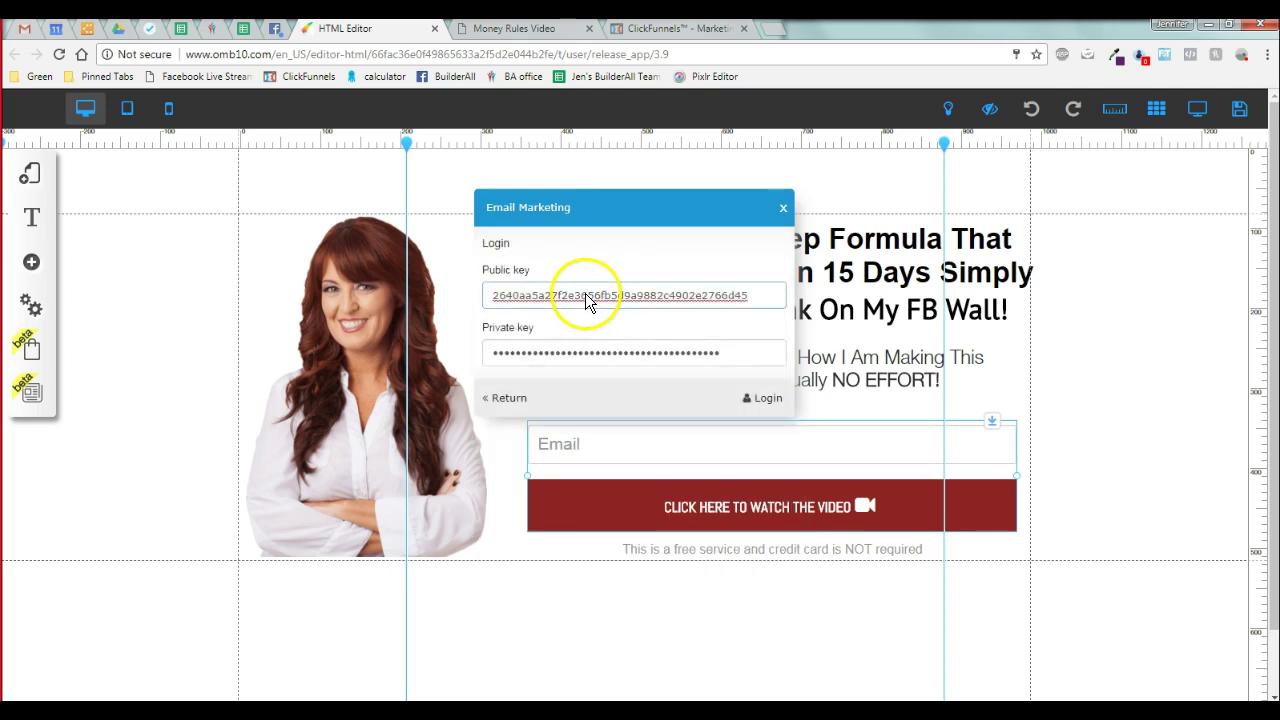
{"action": "left_click", "coordinate": [584, 352]}
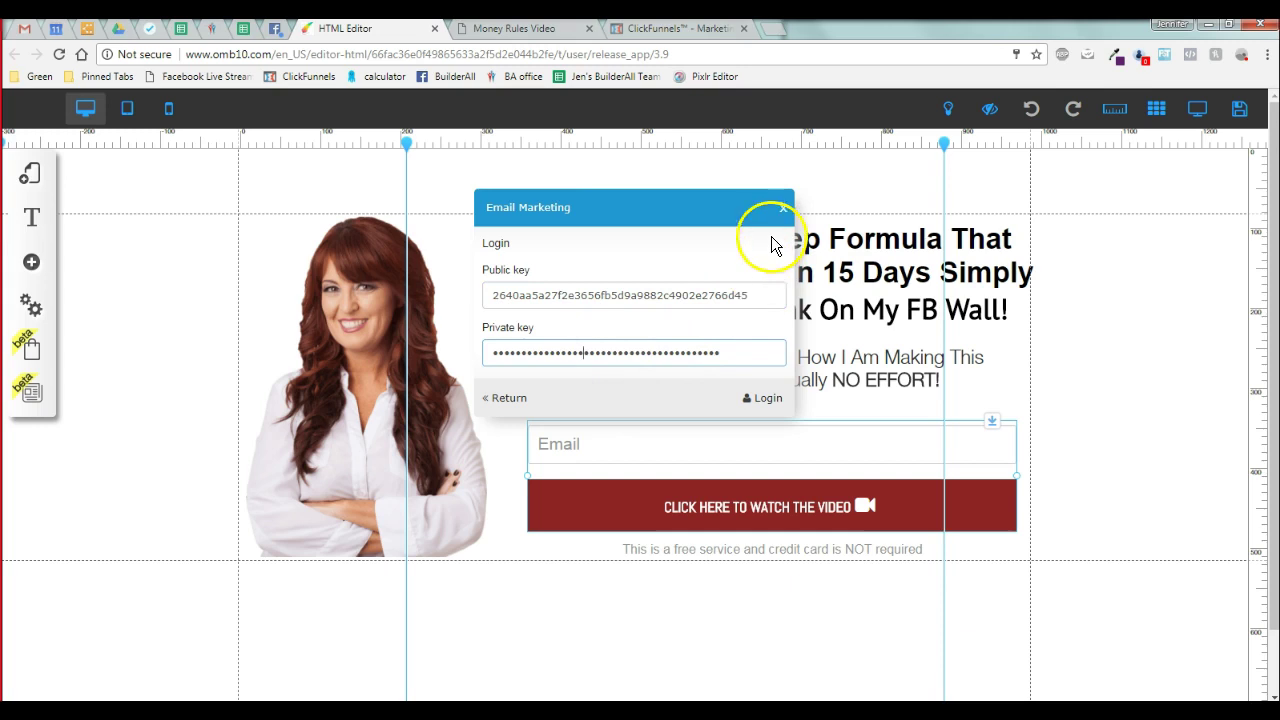
{"action": "left_click", "coordinate": [781, 207]}
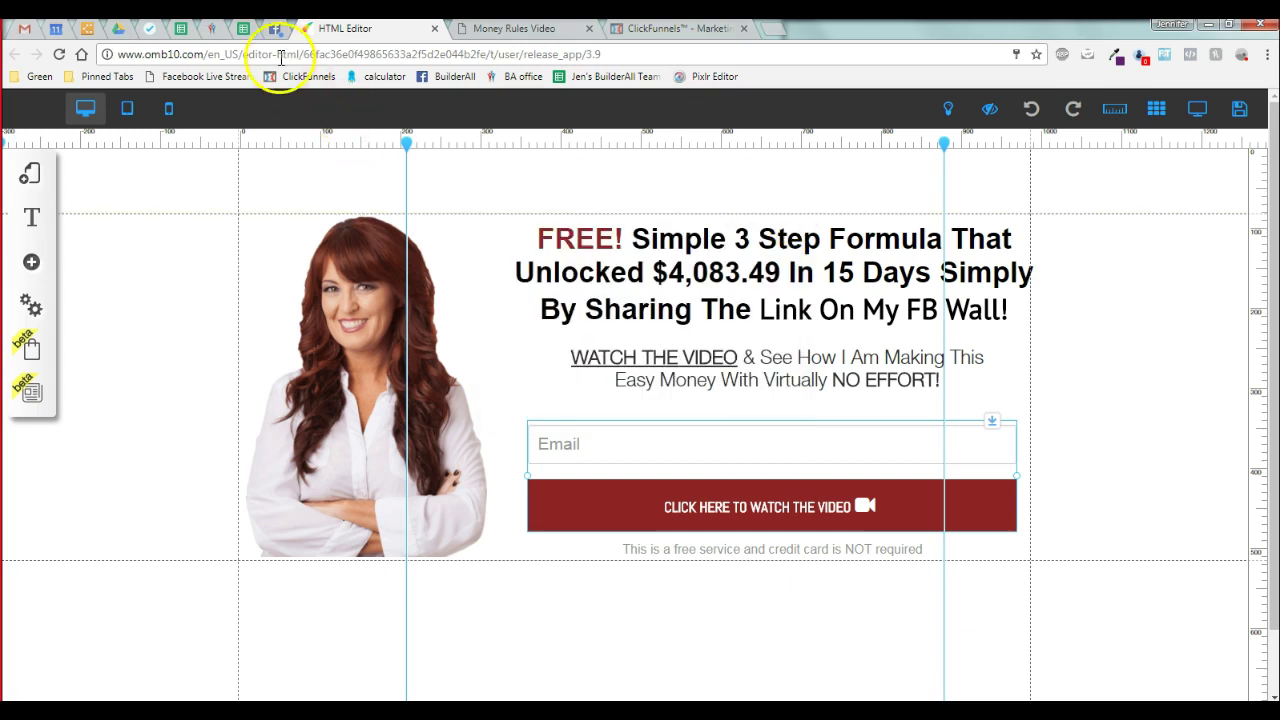
Open MailingBoss from the Builderall office and view its API keys page.
{"action": "left_click", "coordinate": [211, 28]}
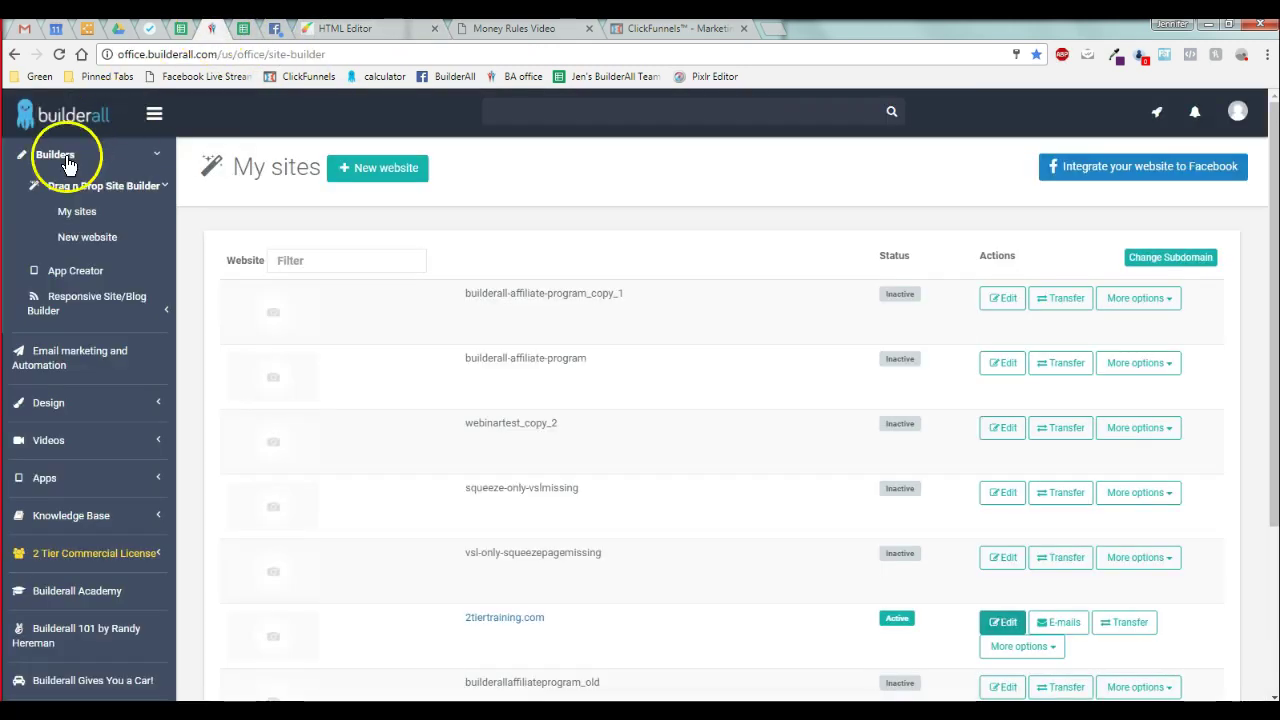
{"action": "left_click", "coordinate": [72, 360]}
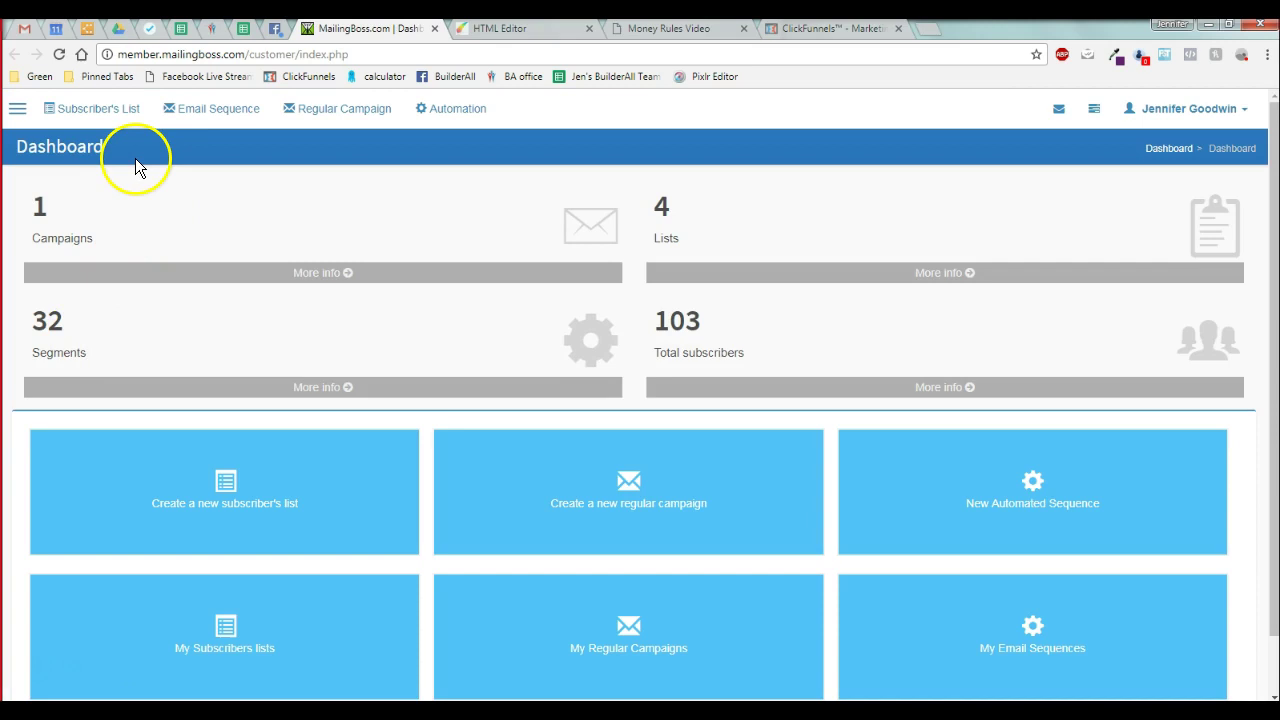
{"action": "left_click", "coordinate": [17, 109]}
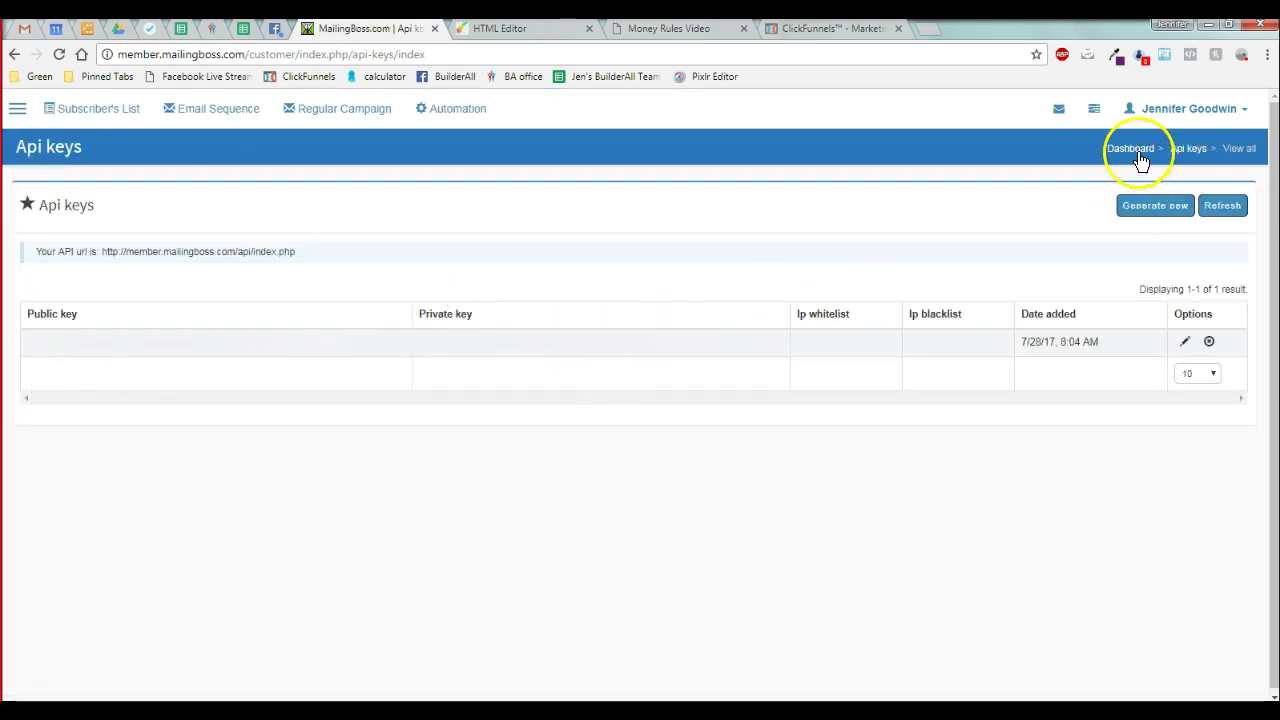
{"action": "left_click", "coordinate": [1148, 212]}
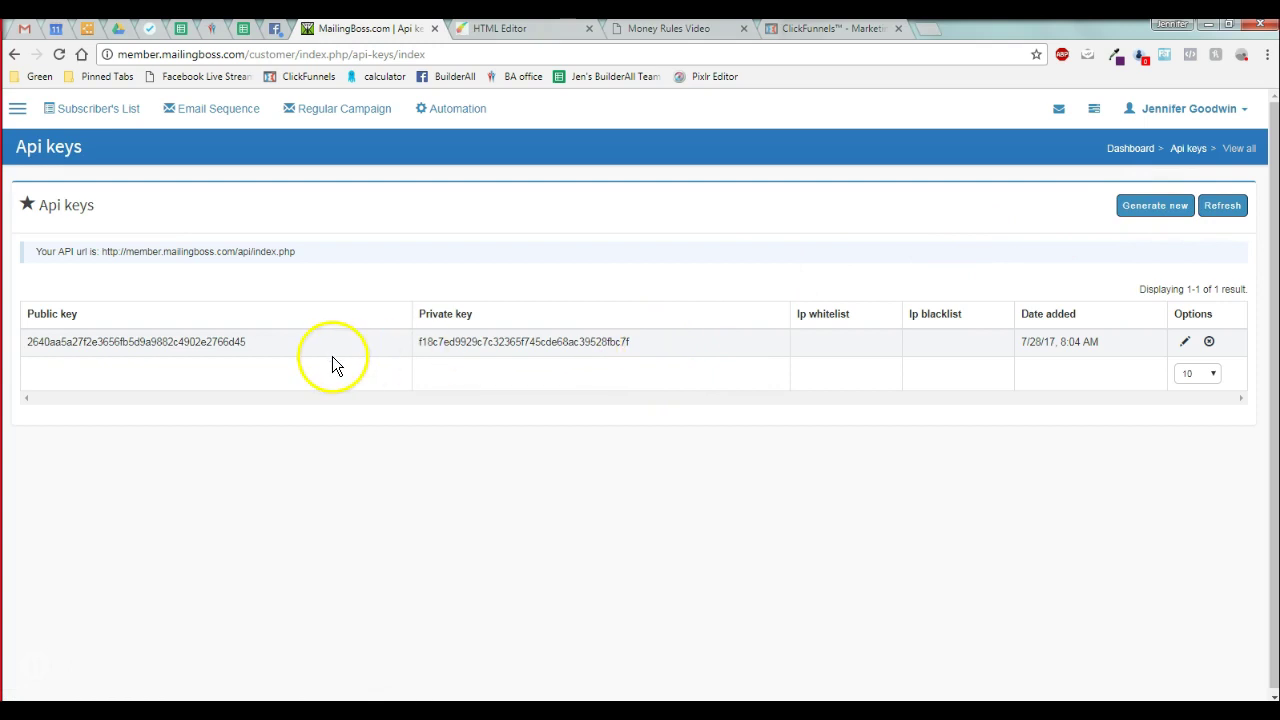
Check the opt-in form's MailingBoss key fields in the HTML Editor again and return to the My sites list.
{"action": "left_click", "coordinate": [517, 32]}
{"action": "left_click", "coordinate": [588, 510]}
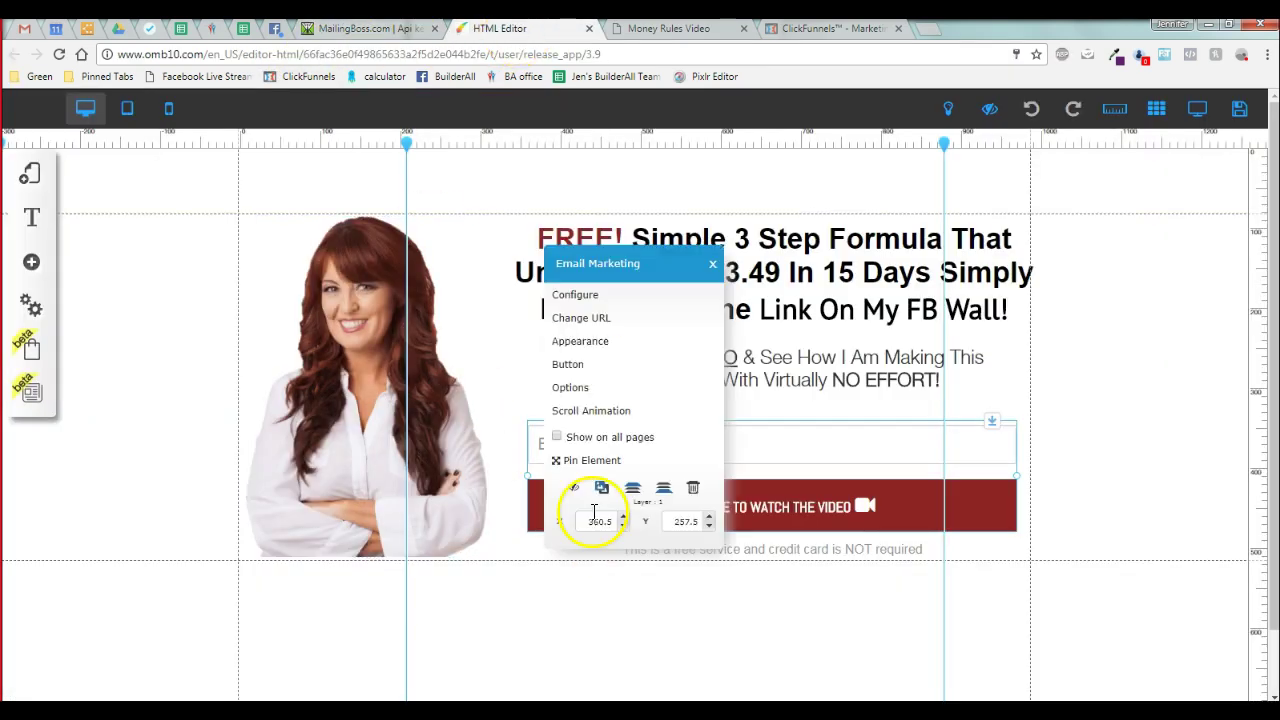
{"action": "left_click", "coordinate": [575, 295]}
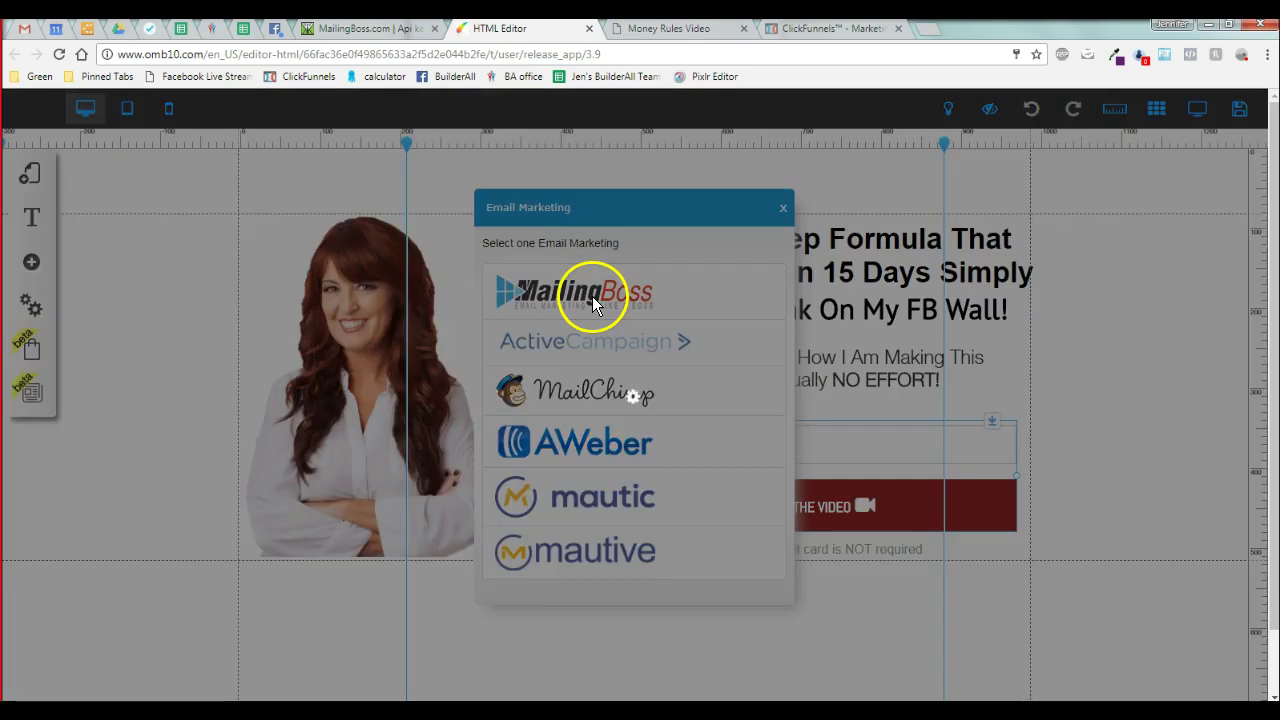
{"action": "left_click", "coordinate": [588, 296]}
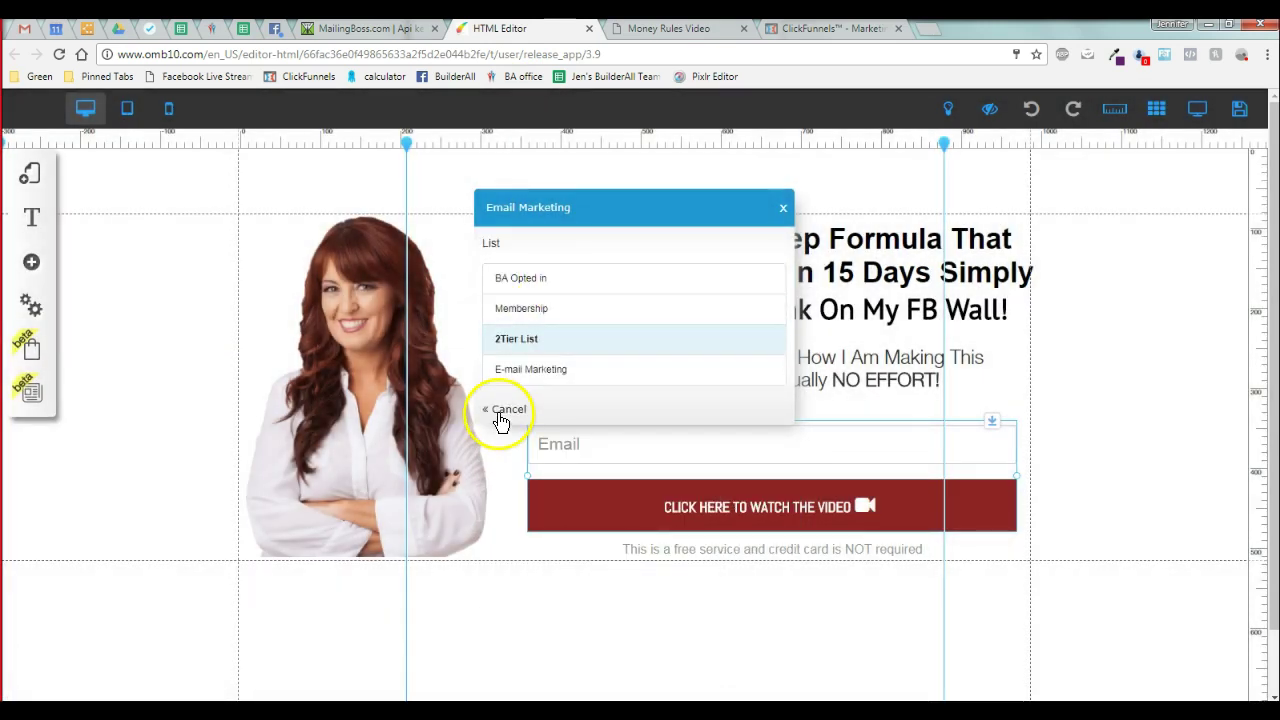
{"action": "left_click", "coordinate": [501, 416]}
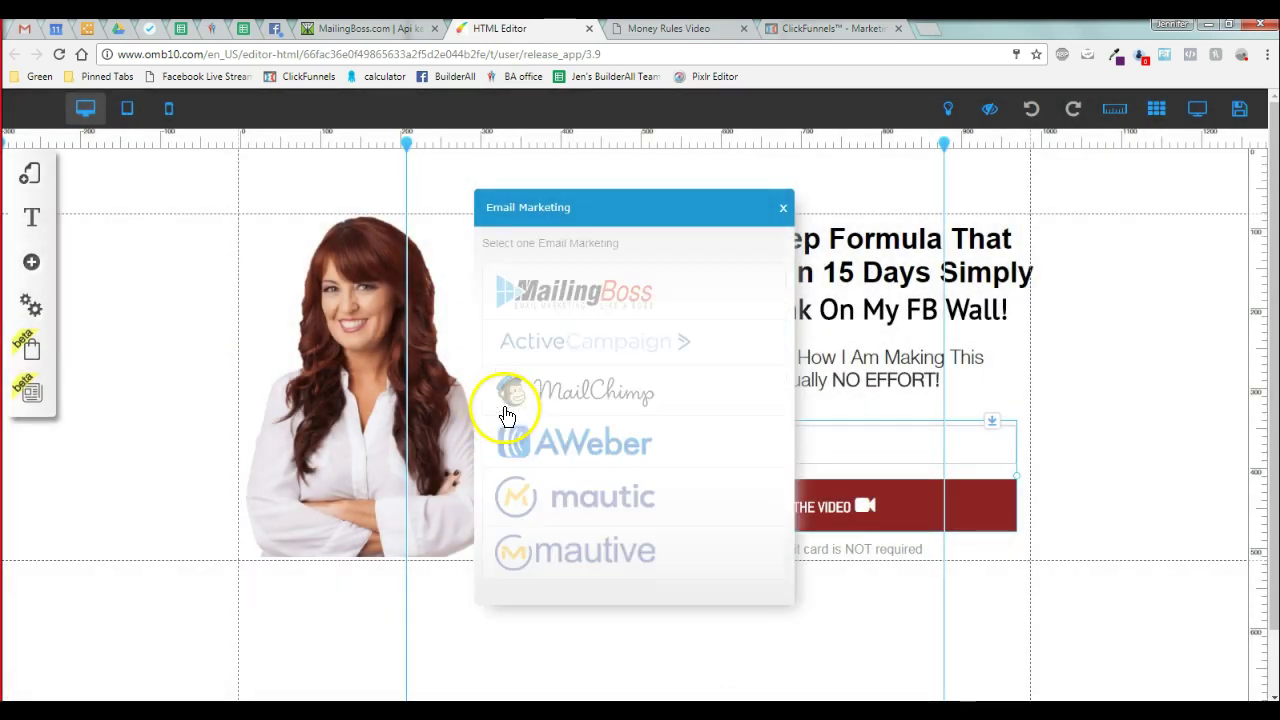
{"action": "left_click", "coordinate": [577, 296]}
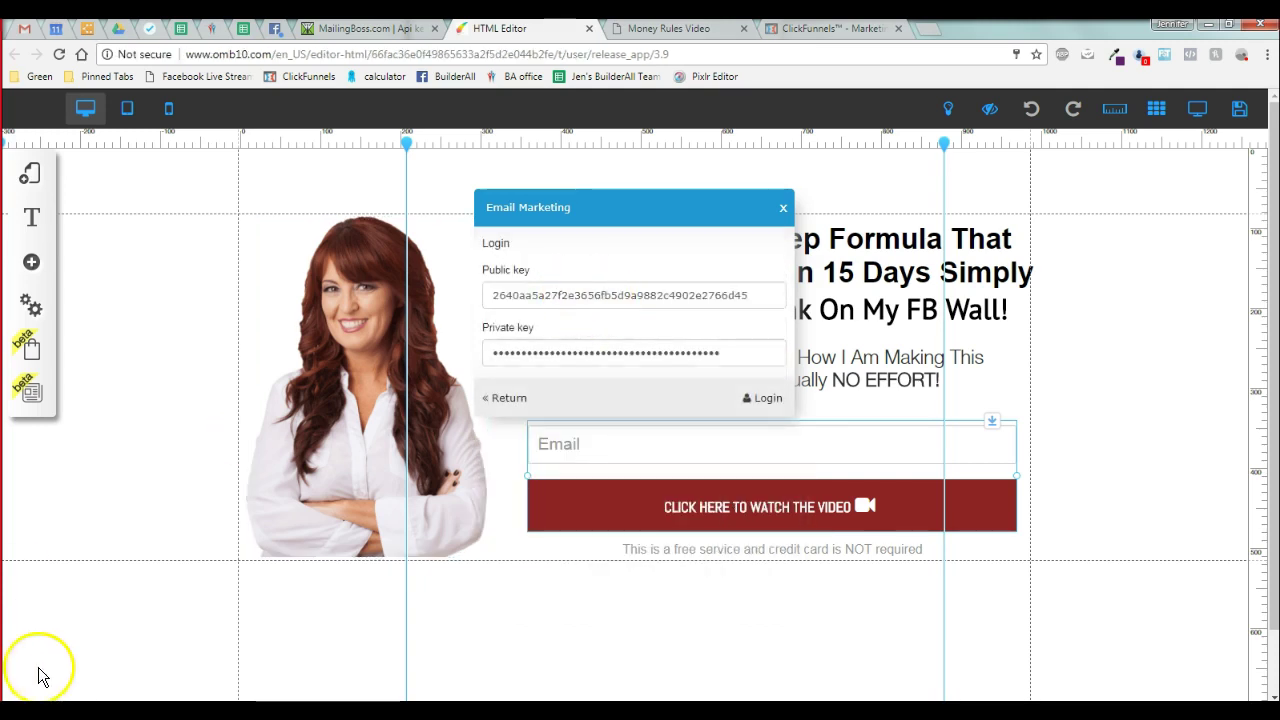
{"action": "left_click", "coordinate": [212, 30]}
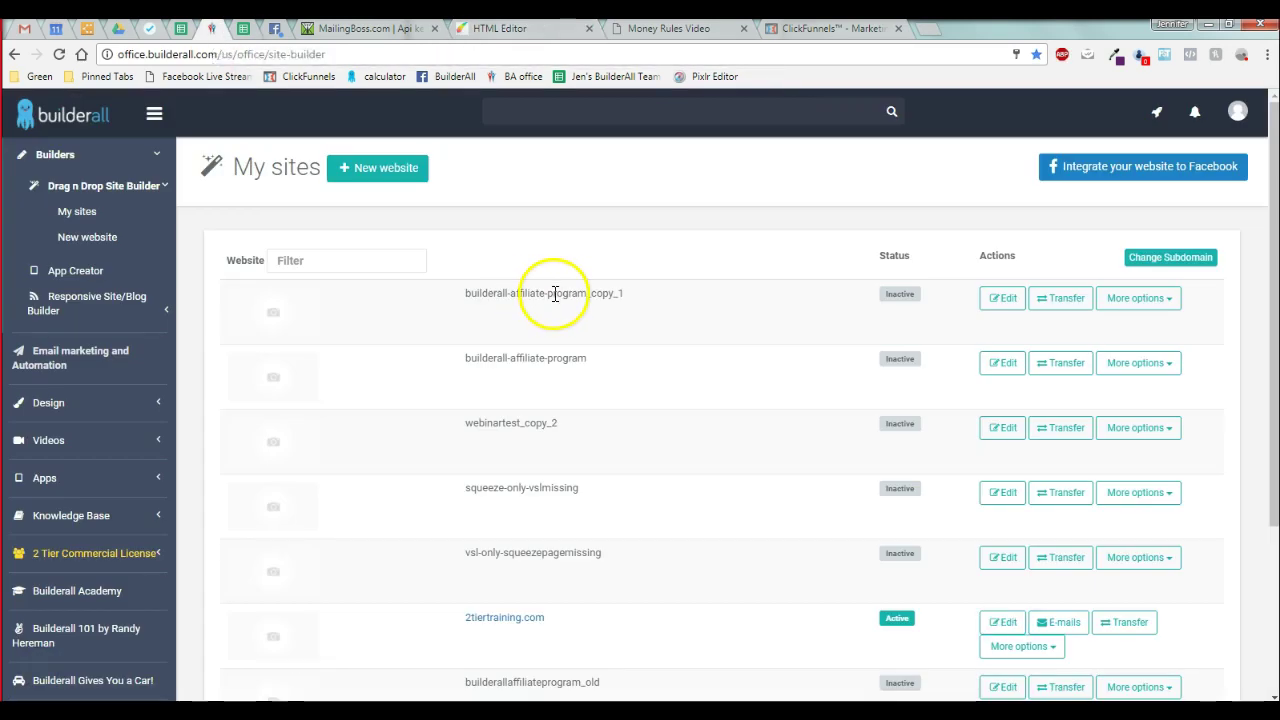
Open the builderall-affiliate-program_copy_1 site for editing and move its existing opt-in form aside to the right.
{"action": "left_click", "coordinate": [1008, 298]}
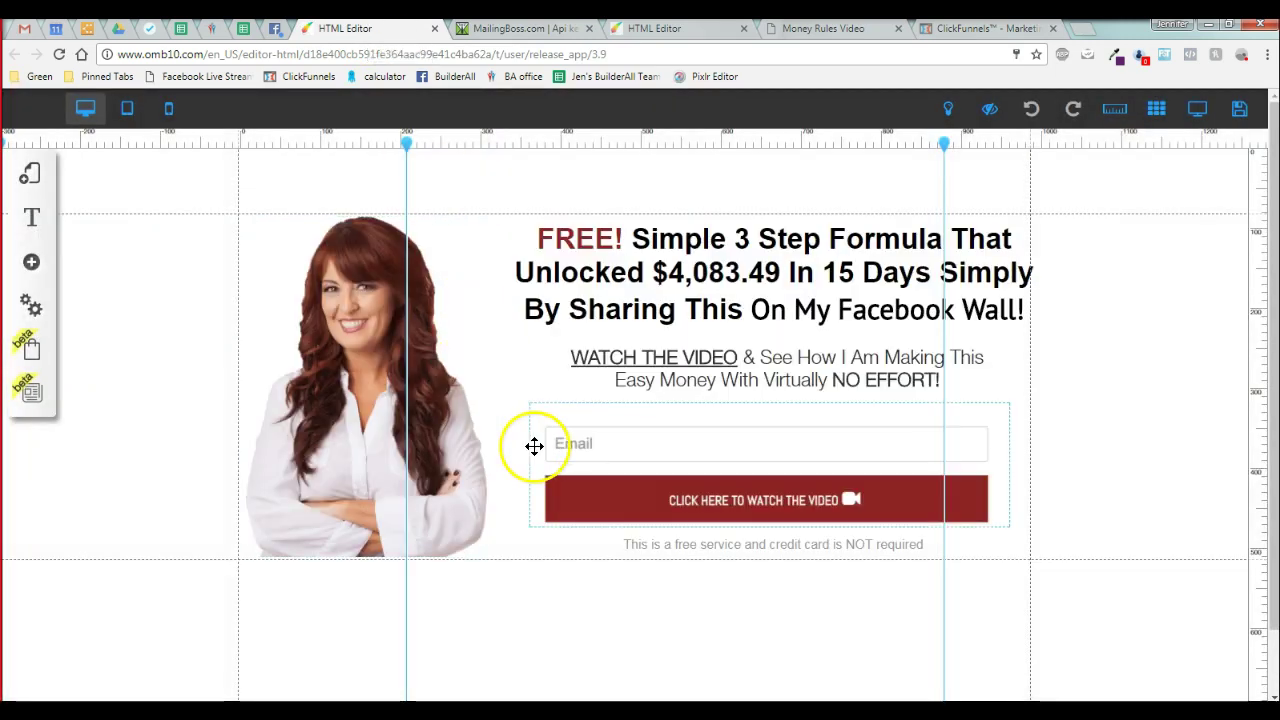
{"action": "left_click_drag", "start_coordinate": [601, 474], "coordinate": [868, 476]}
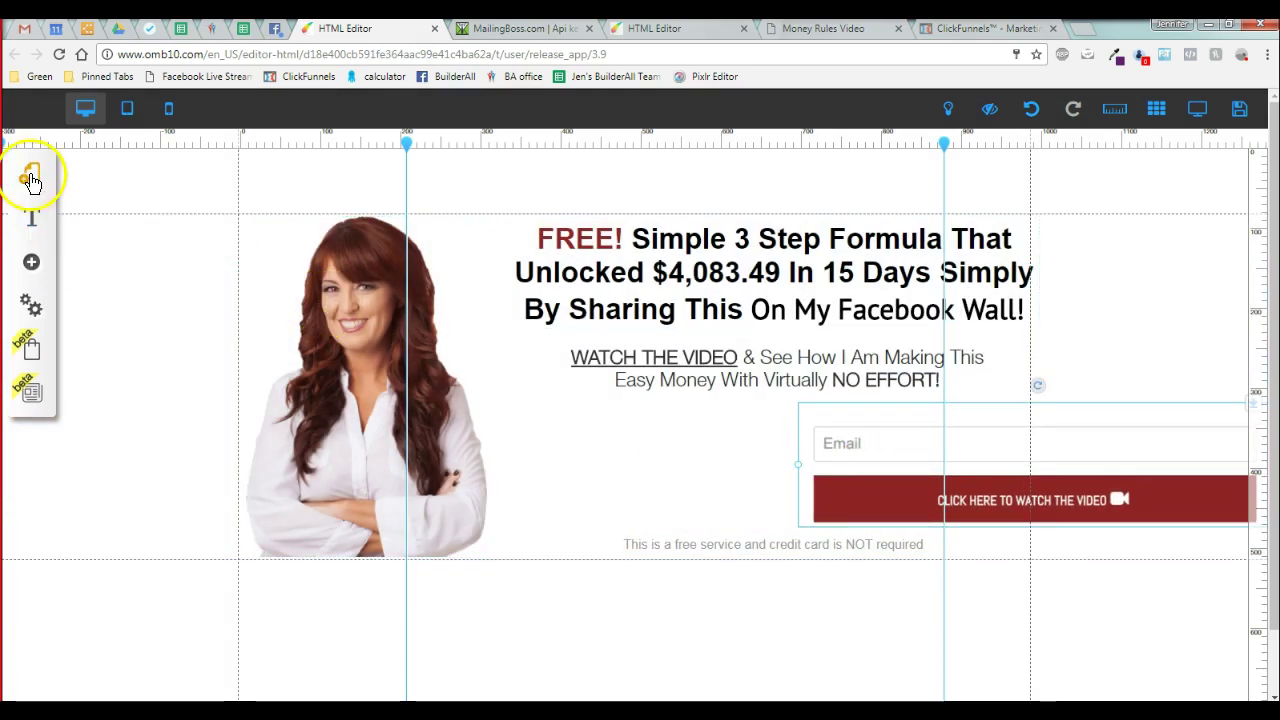
Try adding the first email marketing form through MailingBoss with the BA Opted in list, placing it below the subheading.
{"action": "left_click", "coordinate": [31, 266]}
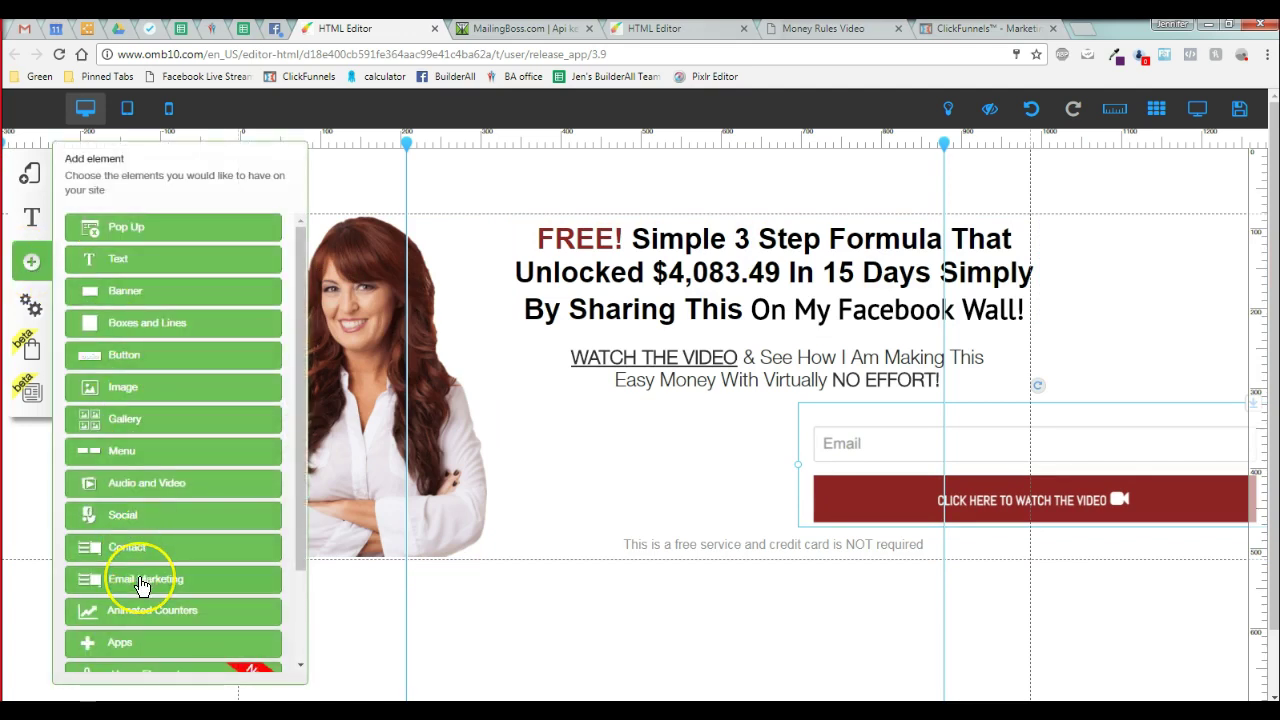
{"action": "left_click", "coordinate": [142, 582]}
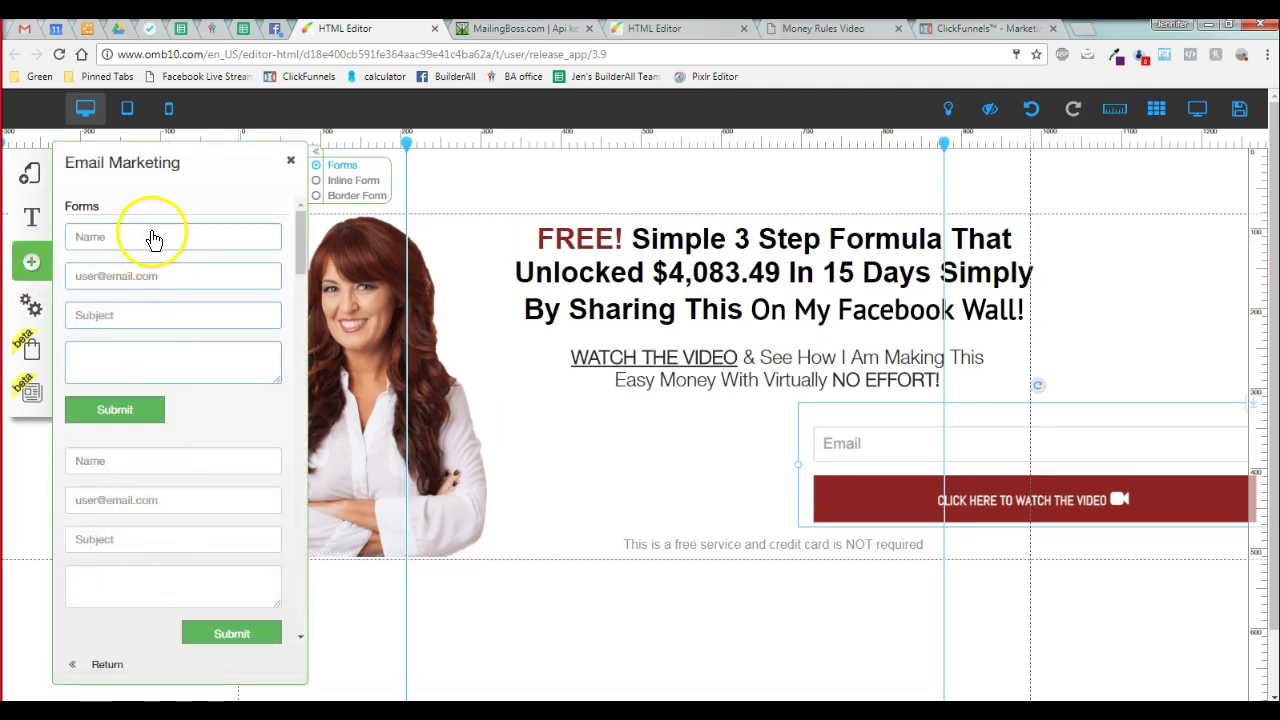
{"action": "left_click", "coordinate": [153, 238]}
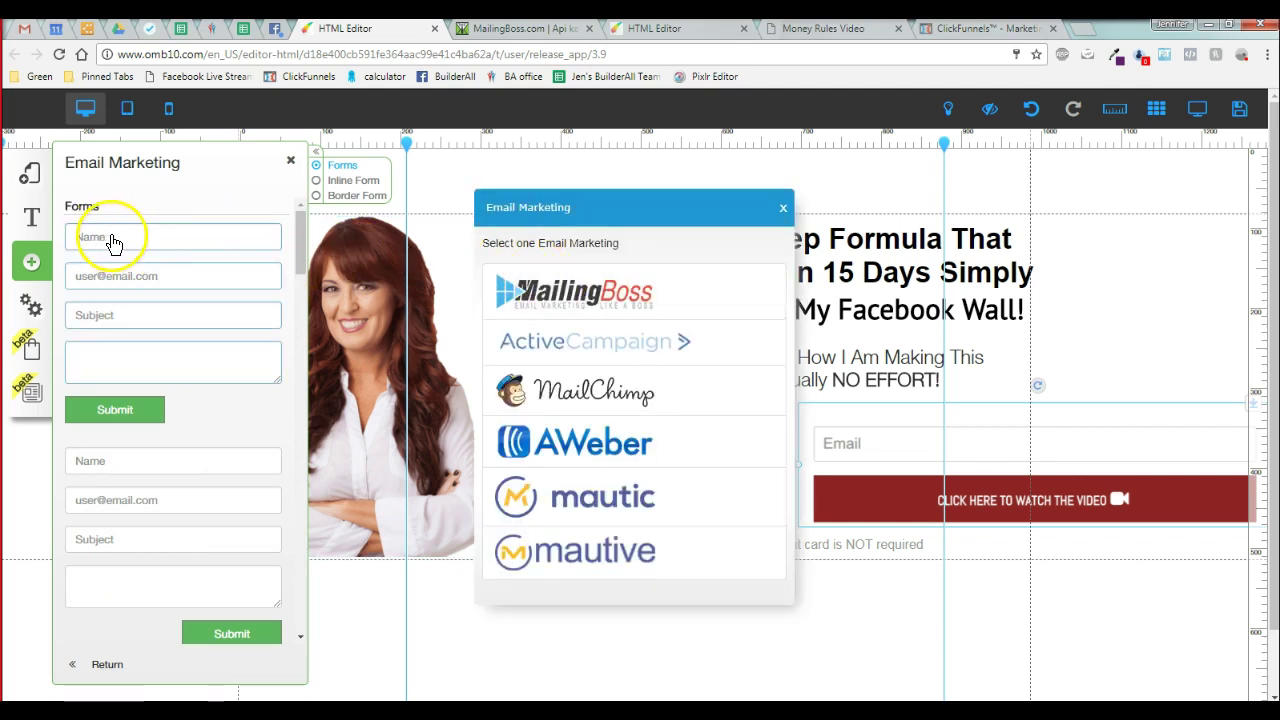
{"action": "left_click", "coordinate": [575, 306]}
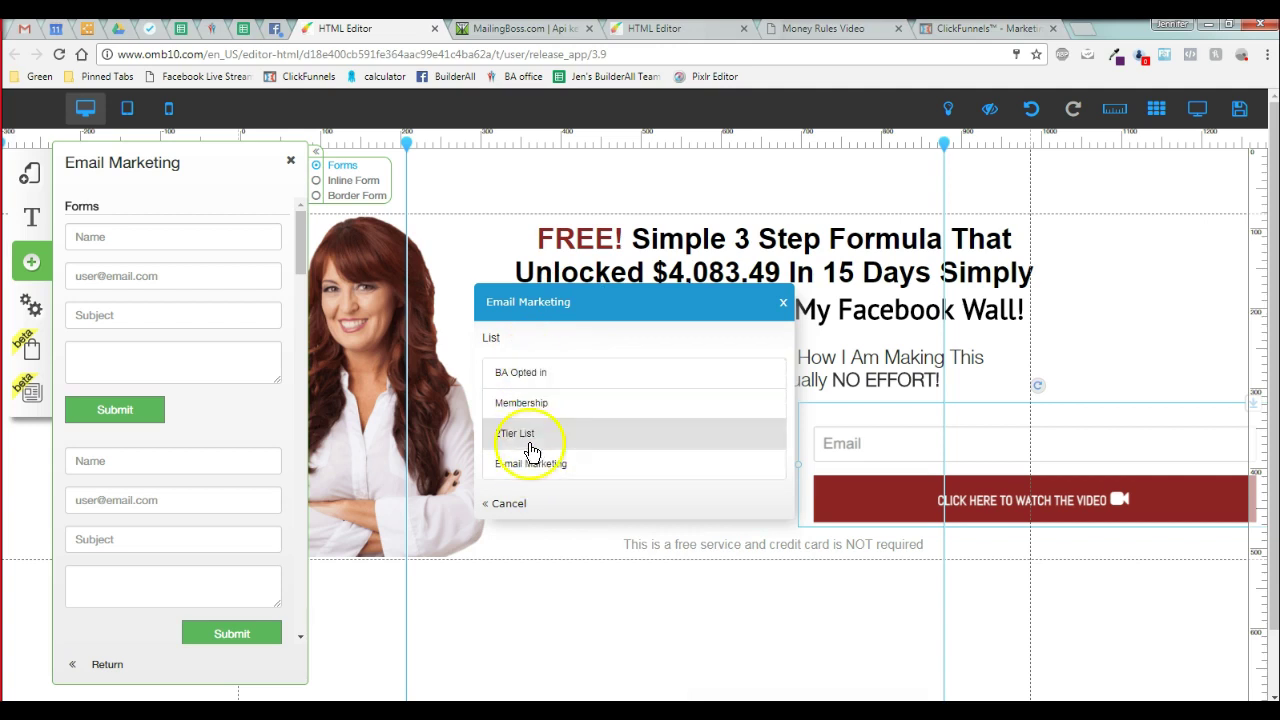
{"action": "left_click", "coordinate": [519, 375]}
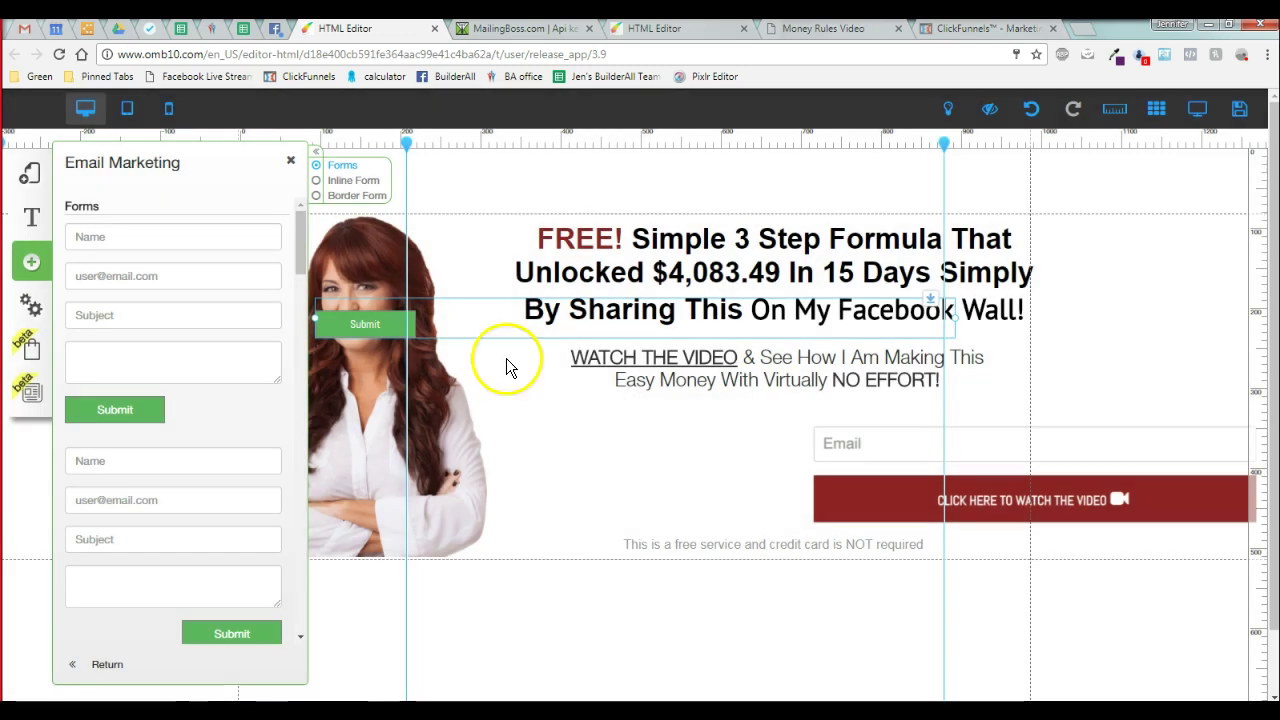
{"action": "left_click_drag", "start_coordinate": [487, 321], "coordinate": [687, 505]}
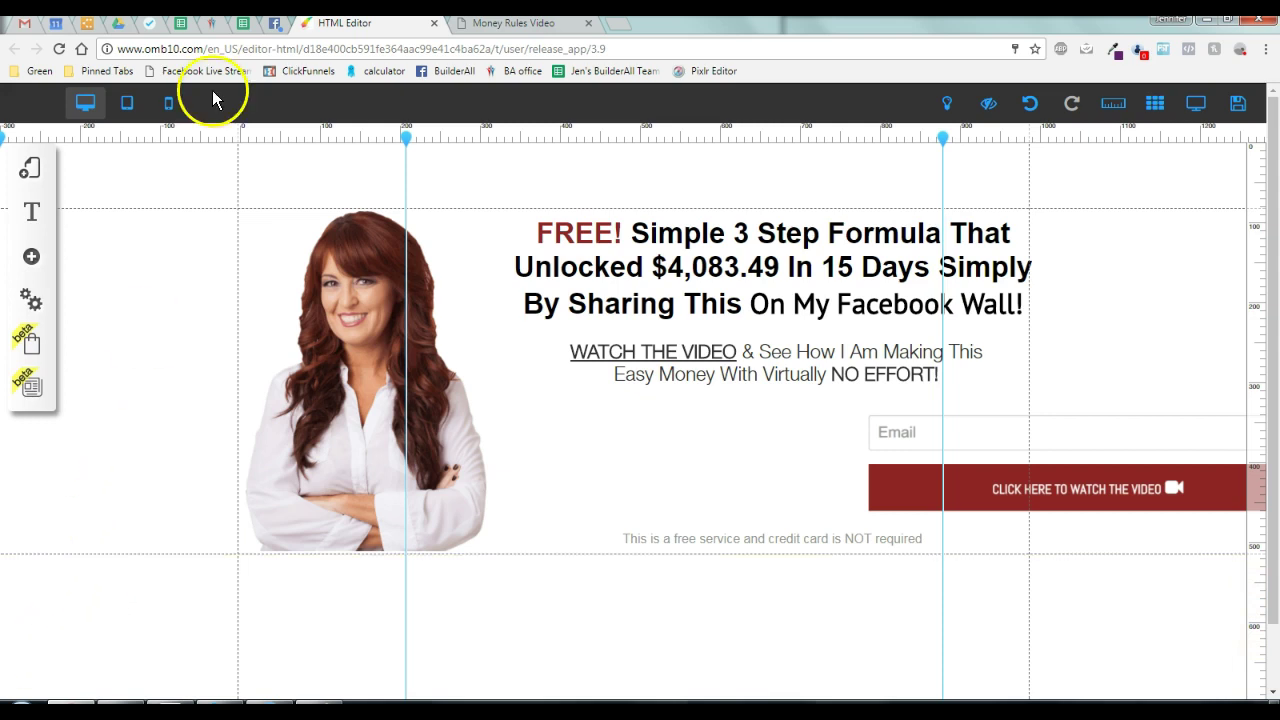
Switch to MailingBoss and open the custom fields of the Membership list.
{"action": "left_click", "coordinate": [211, 23]}
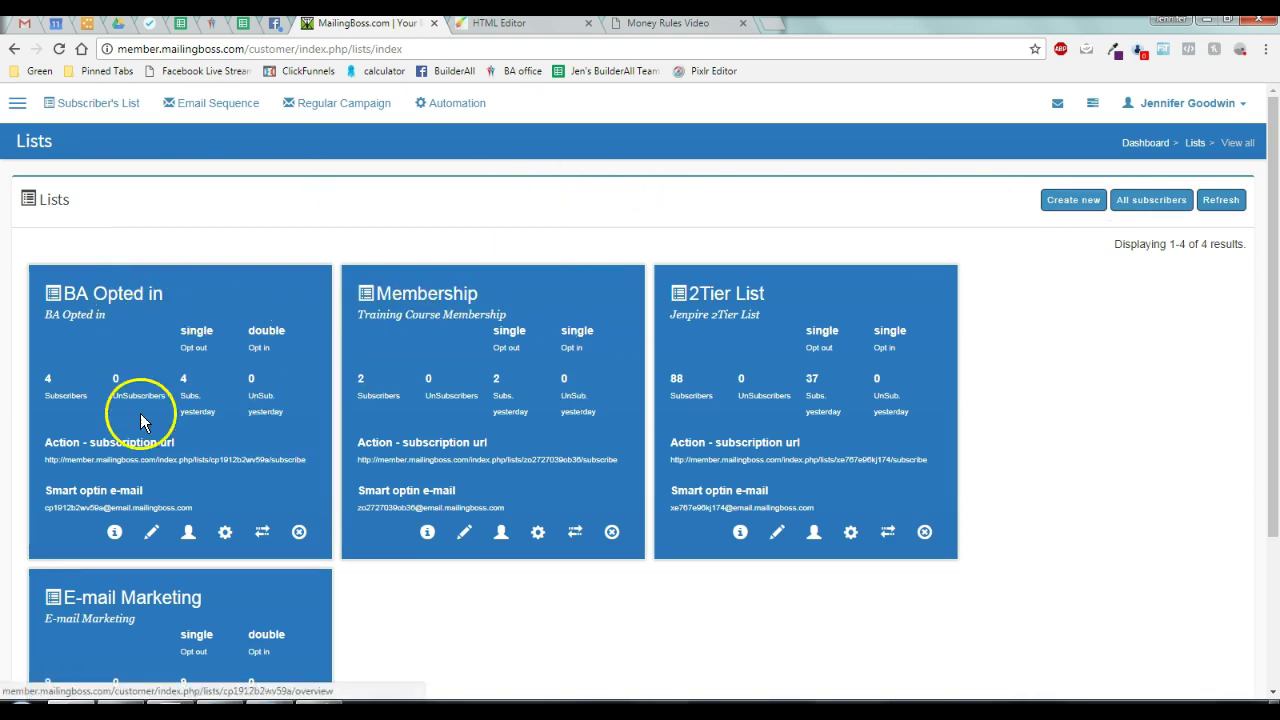
{"action": "left_click", "coordinate": [420, 294]}
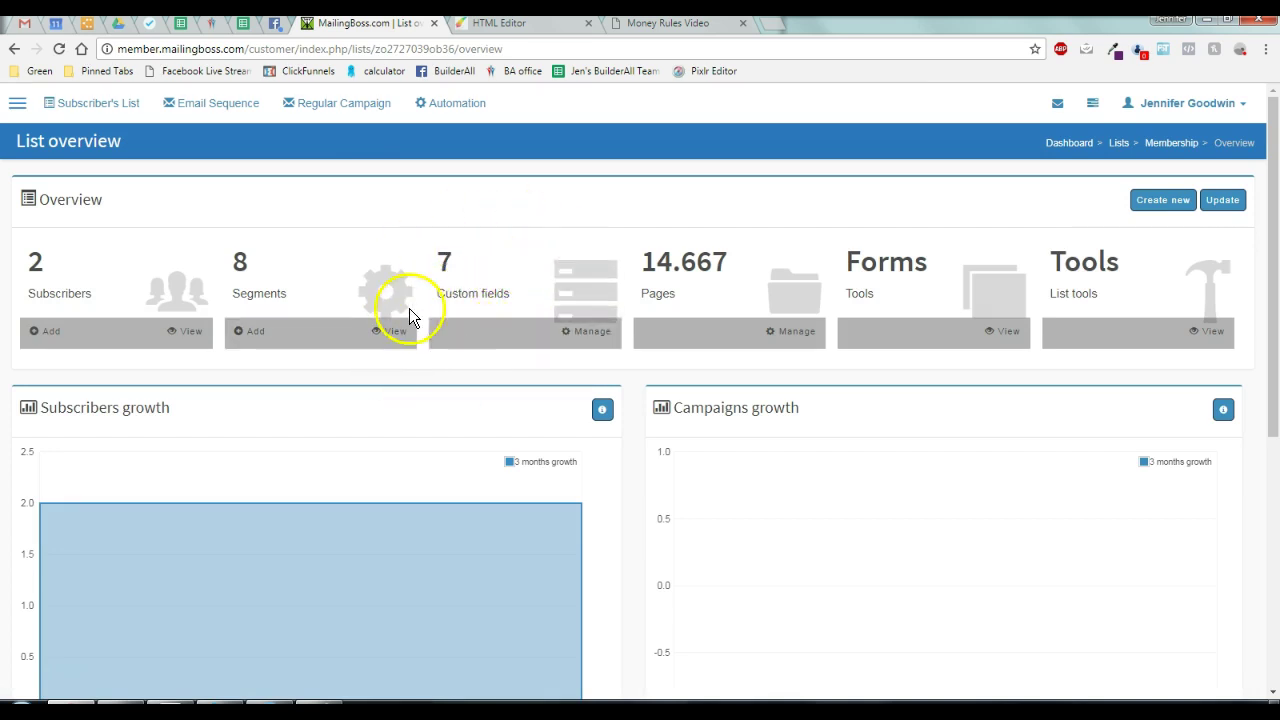
{"action": "left_click", "coordinate": [592, 334]}
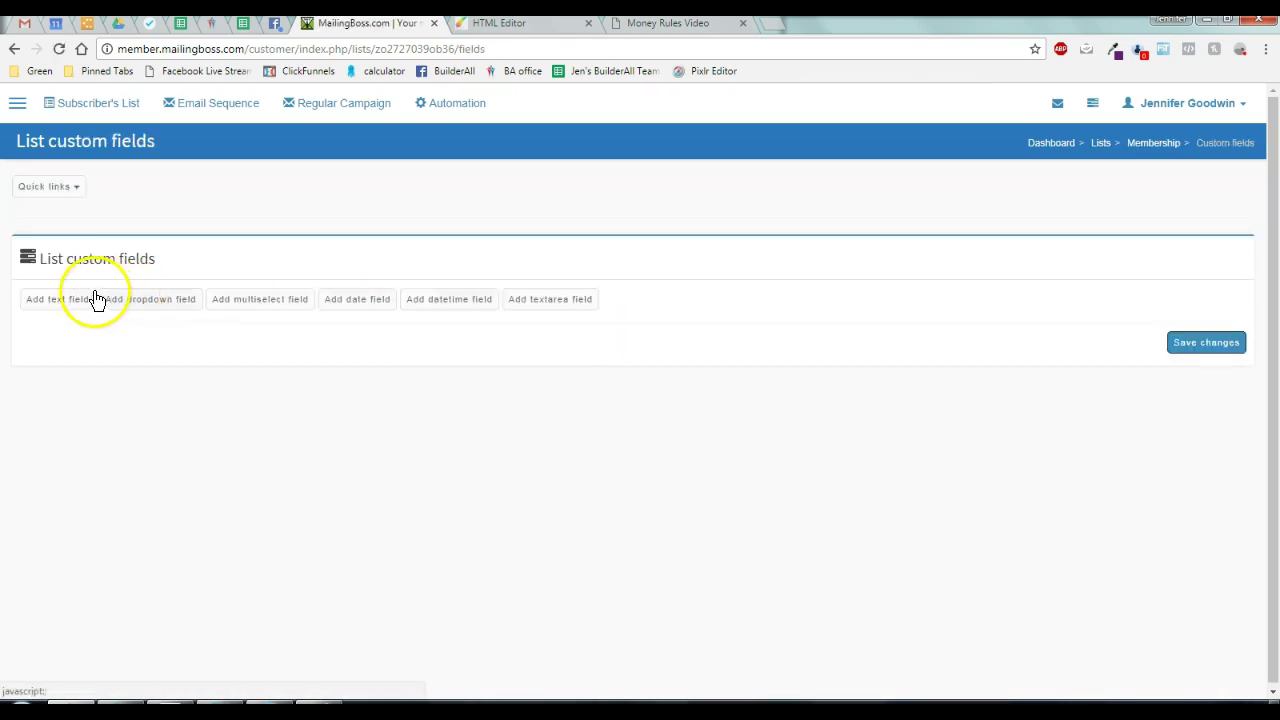
Add a required, visible text field labelled "EMail" with the tag "email" to the Membership list and save it.
{"action": "left_click", "coordinate": [58, 301]}
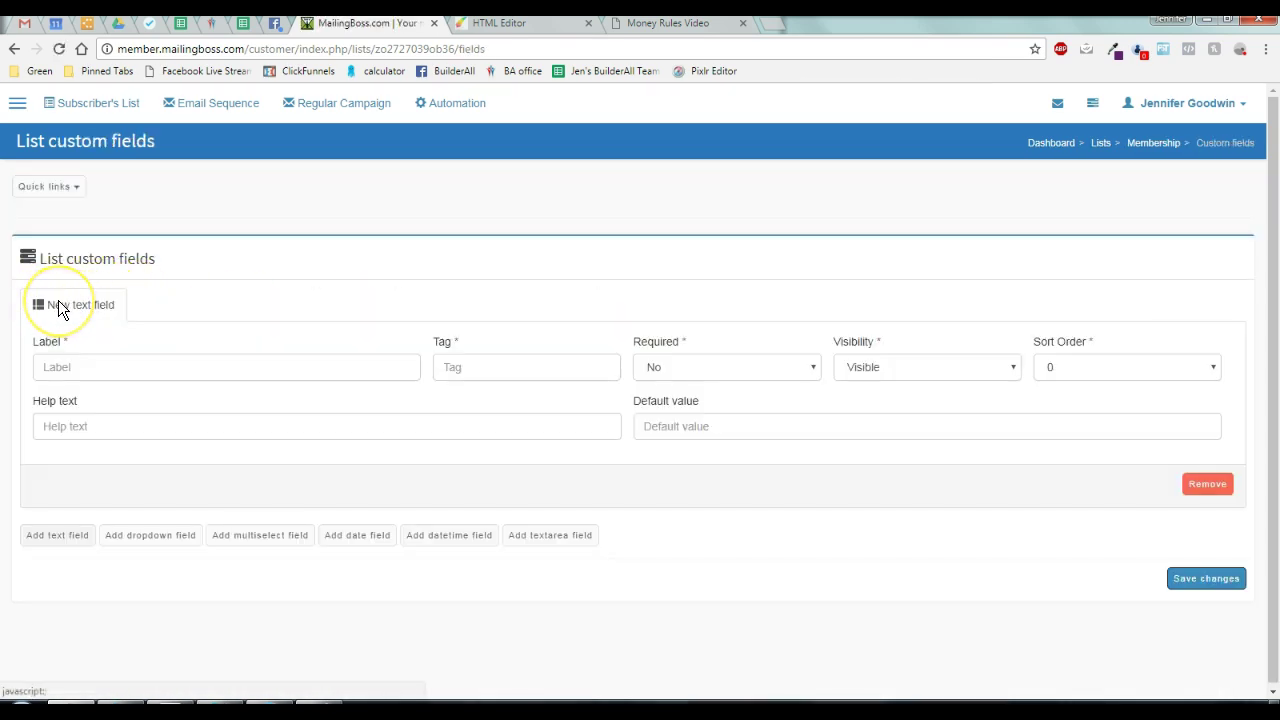
{"action": "left_click", "coordinate": [62, 366]}
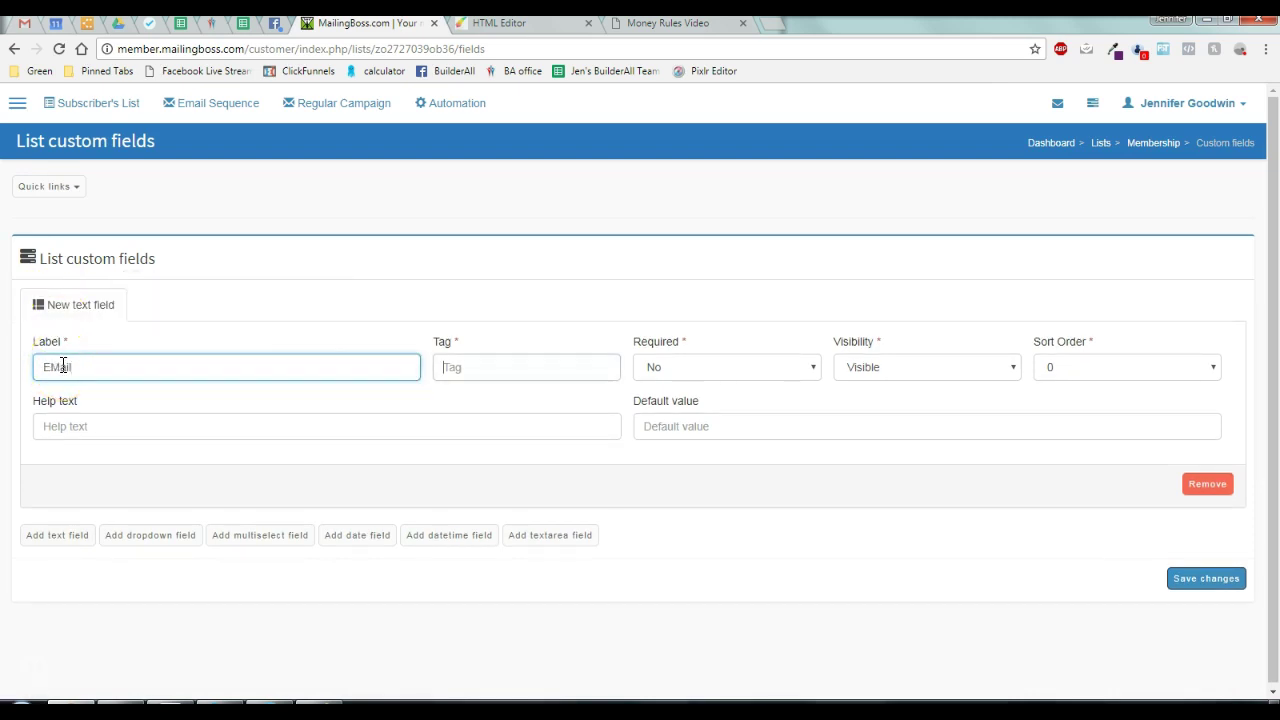
{"action": "key", "text": "Tab"}
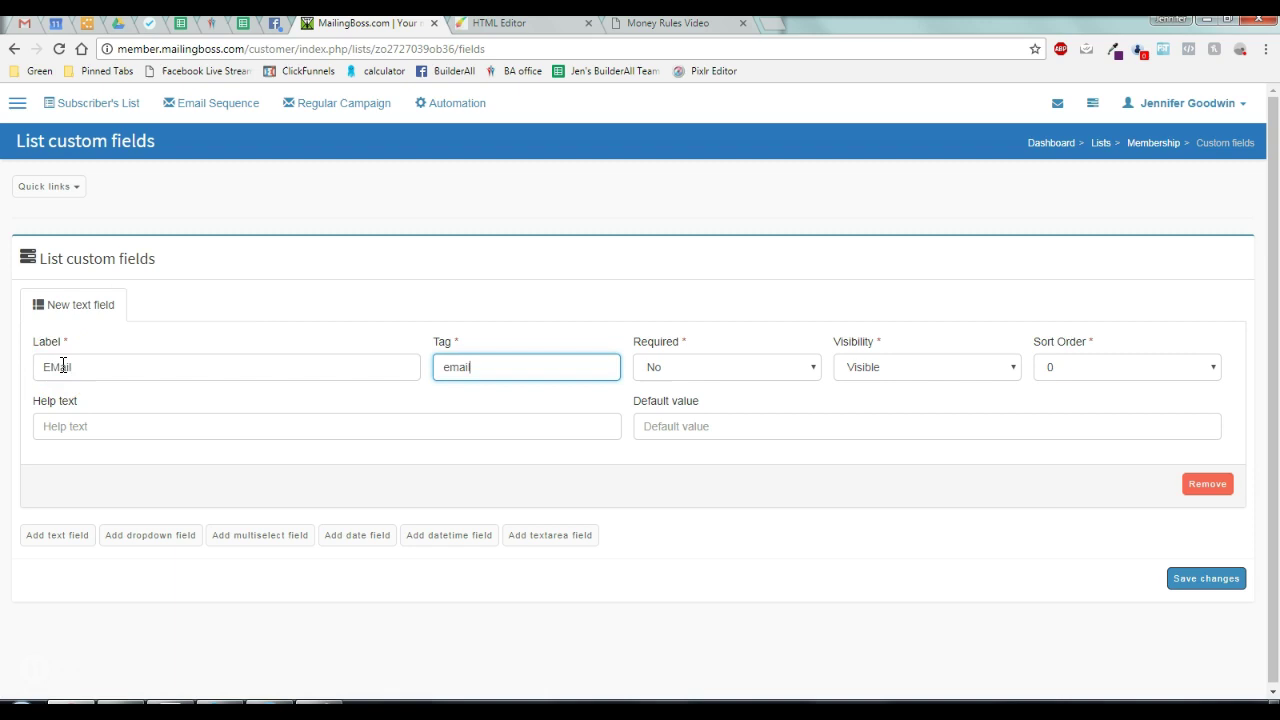
{"action": "left_click", "coordinate": [58, 367]}
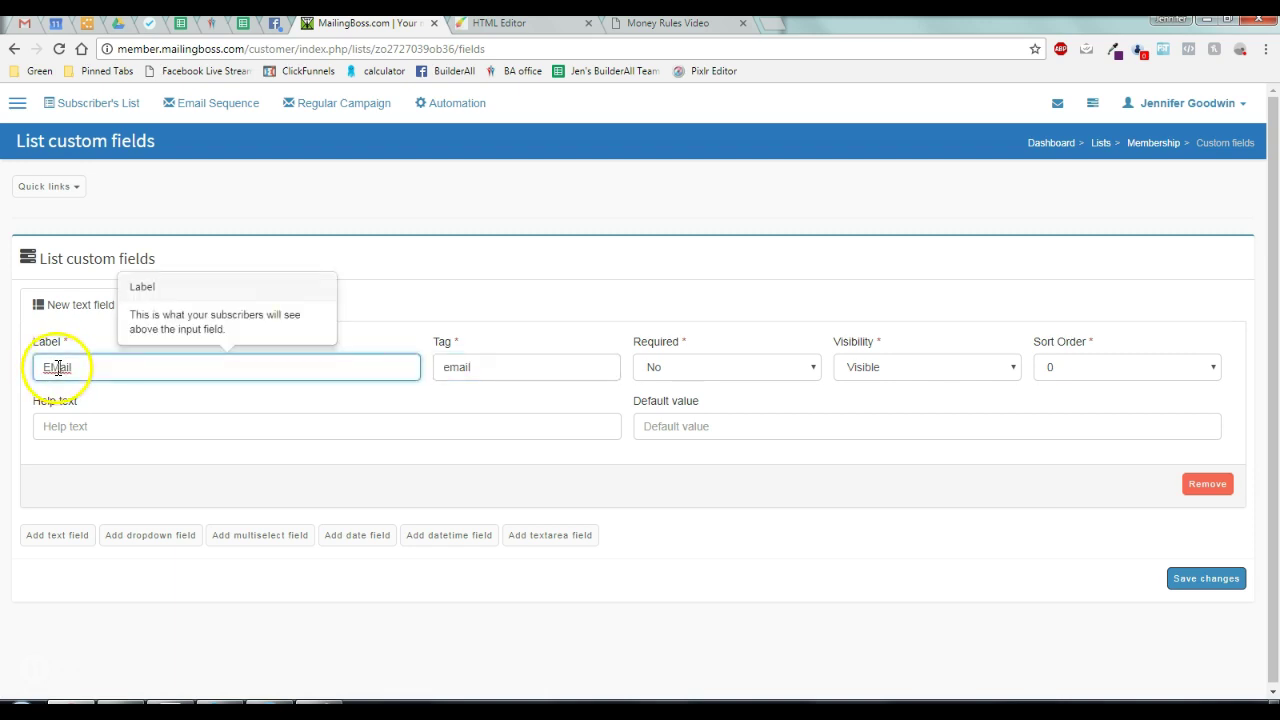
{"action": "left_click", "coordinate": [665, 371]}
{"action": "left_click", "coordinate": [664, 389]}
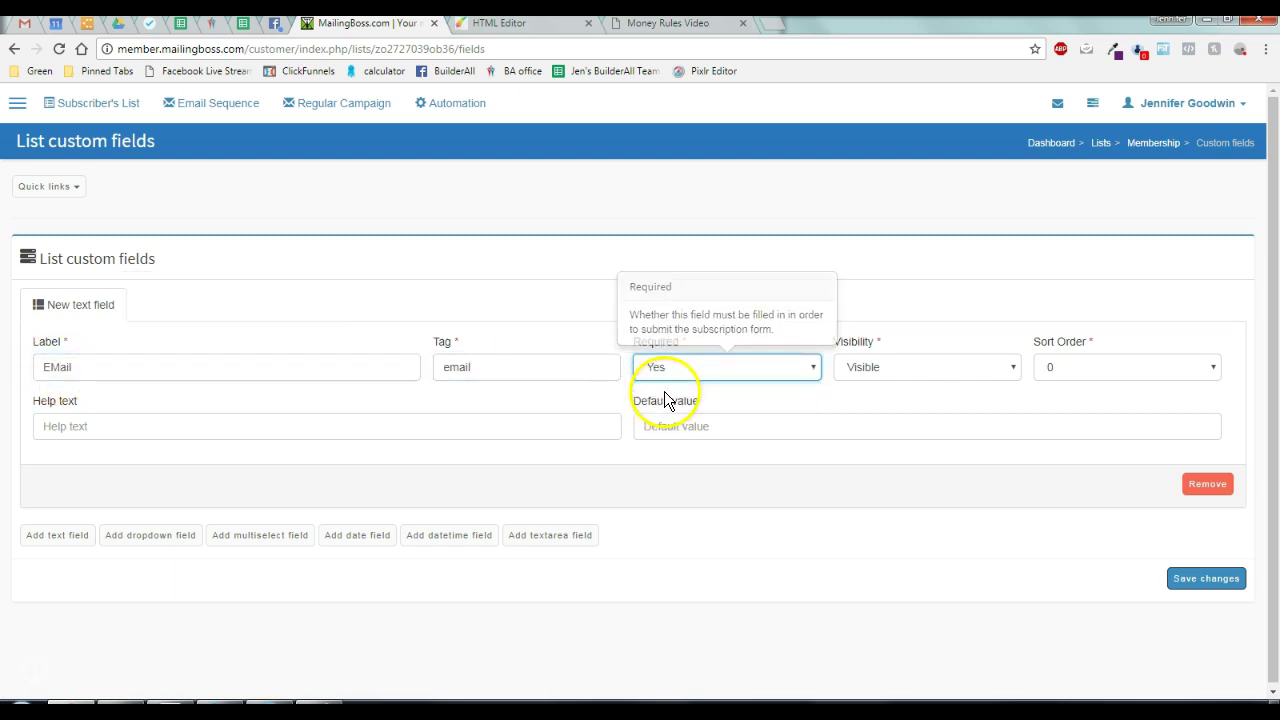
{"action": "left_click", "coordinate": [876, 371]}
{"action": "left_click", "coordinate": [876, 371]}
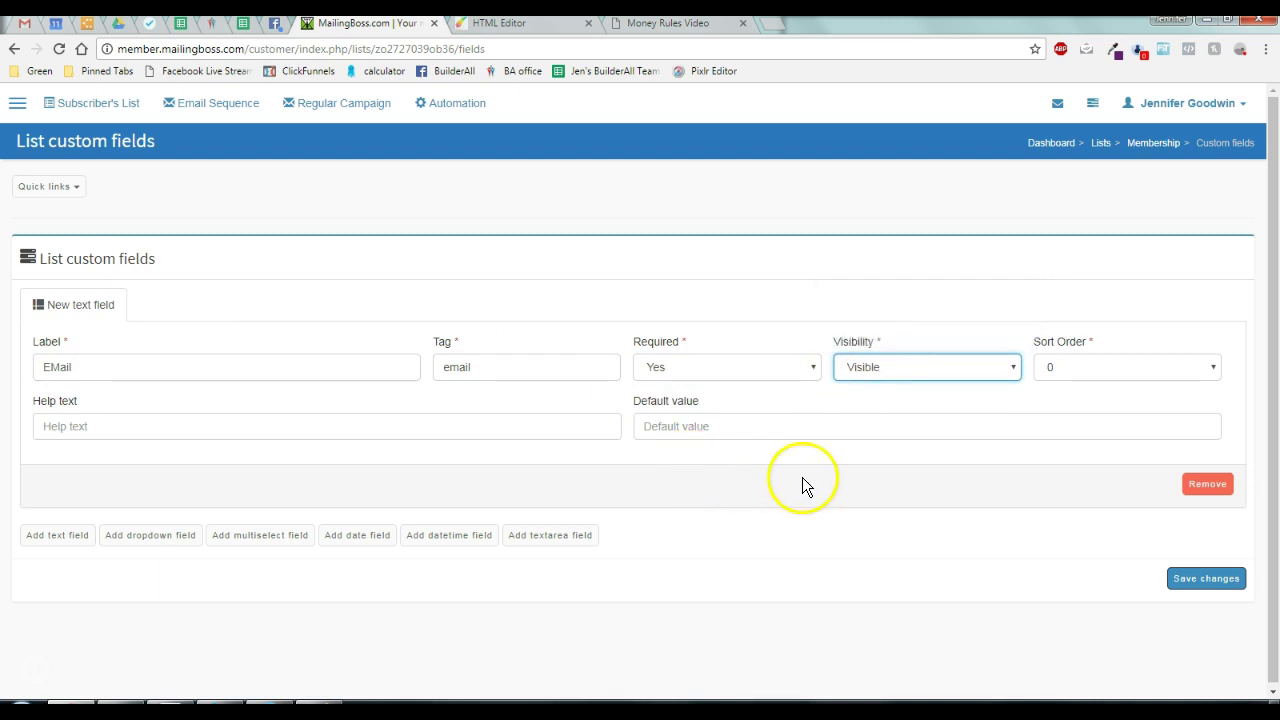
{"action": "left_click", "coordinate": [1204, 580]}
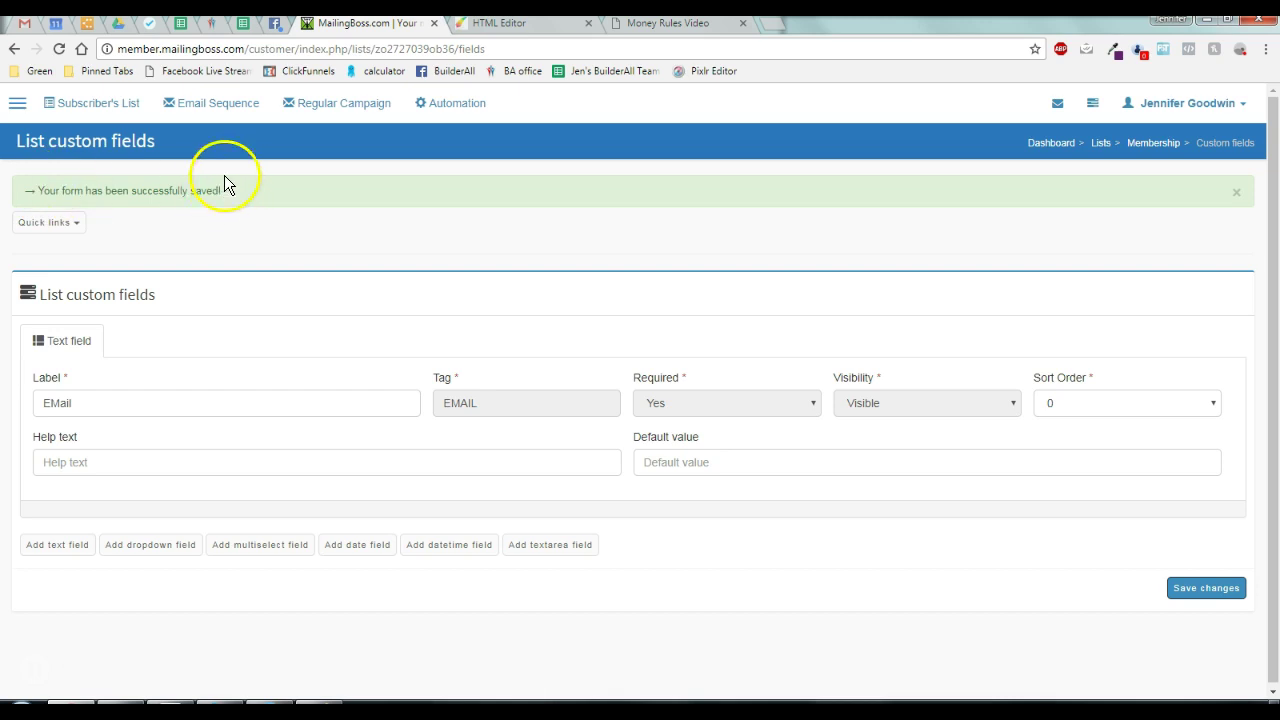
Return to the site copy in the HTML Editor and nudge the existing opt-in form slightly.
{"action": "left_click", "coordinate": [213, 30]}
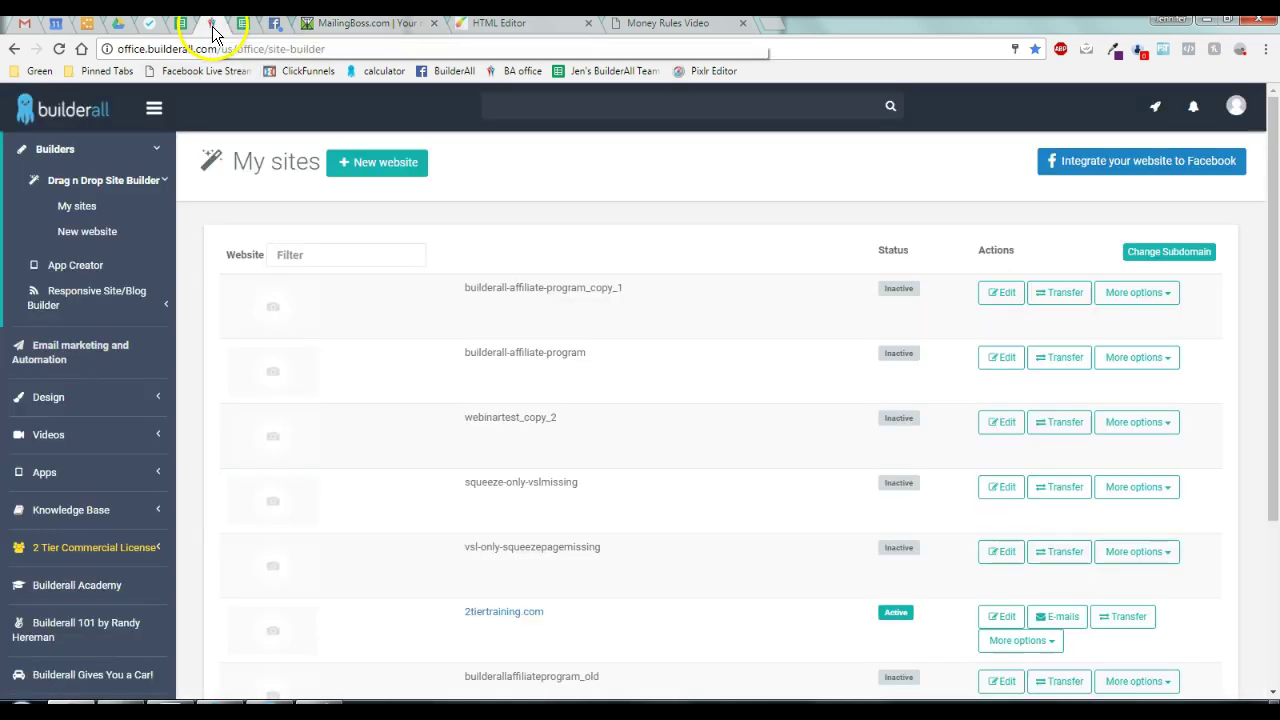
{"action": "left_click", "coordinate": [538, 30]}
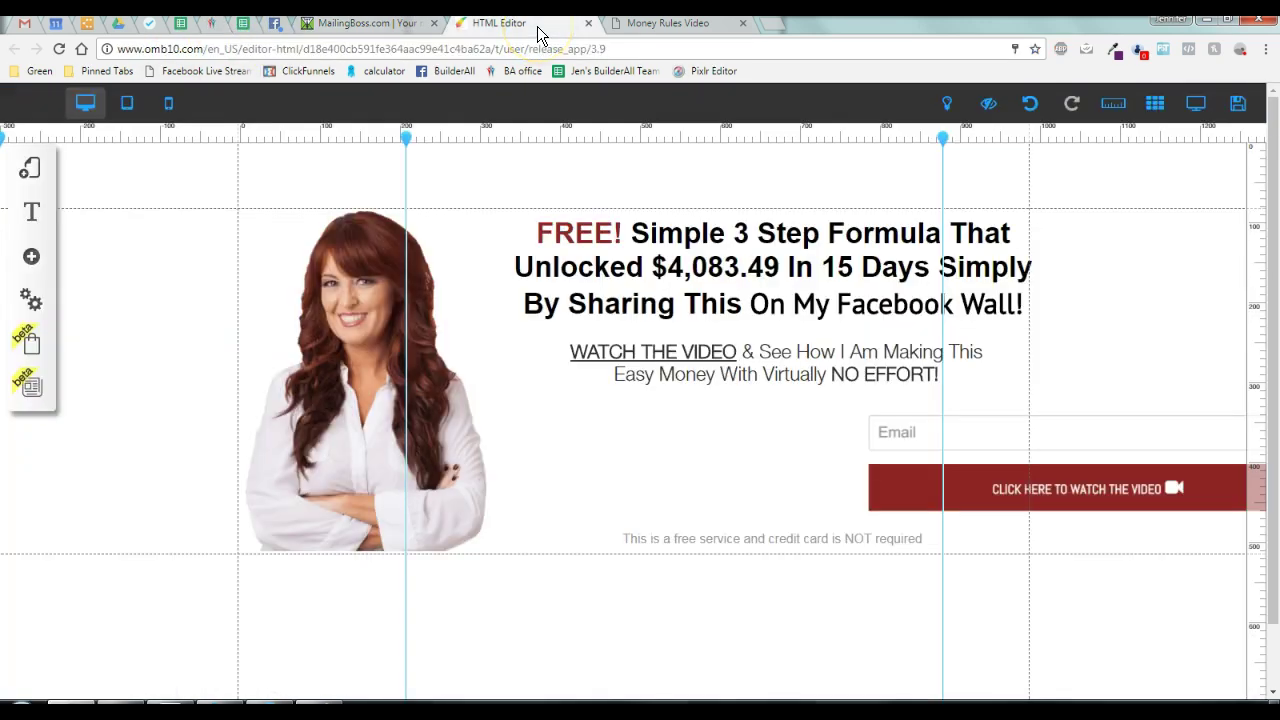
{"action": "left_click_drag", "start_coordinate": [943, 503], "coordinate": [923, 466]}
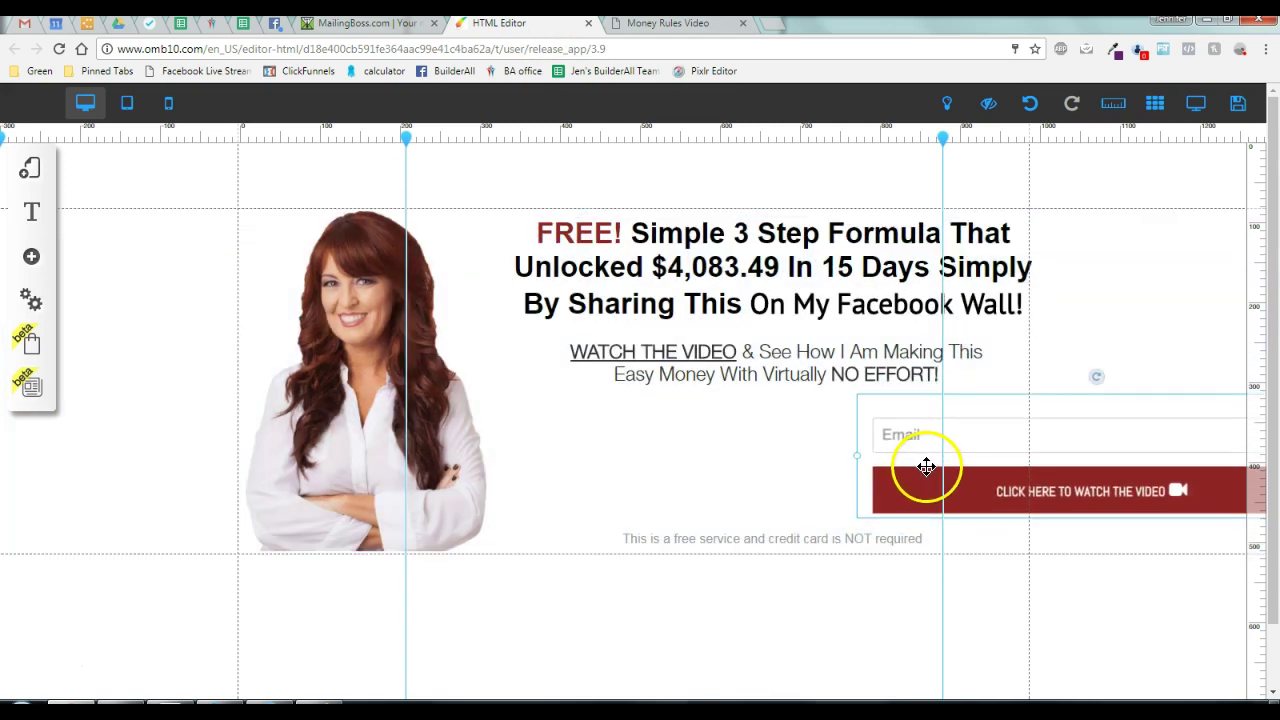
Add the inline form with the green submit button, link it to MailingBoss's Membership list, and place it below the subheading at about X 322, Y 251.
{"action": "left_click", "coordinate": [32, 258]}
{"action": "scroll", "coordinate": [153, 503], "scroll_direction": "down", "scroll_amount": 1}
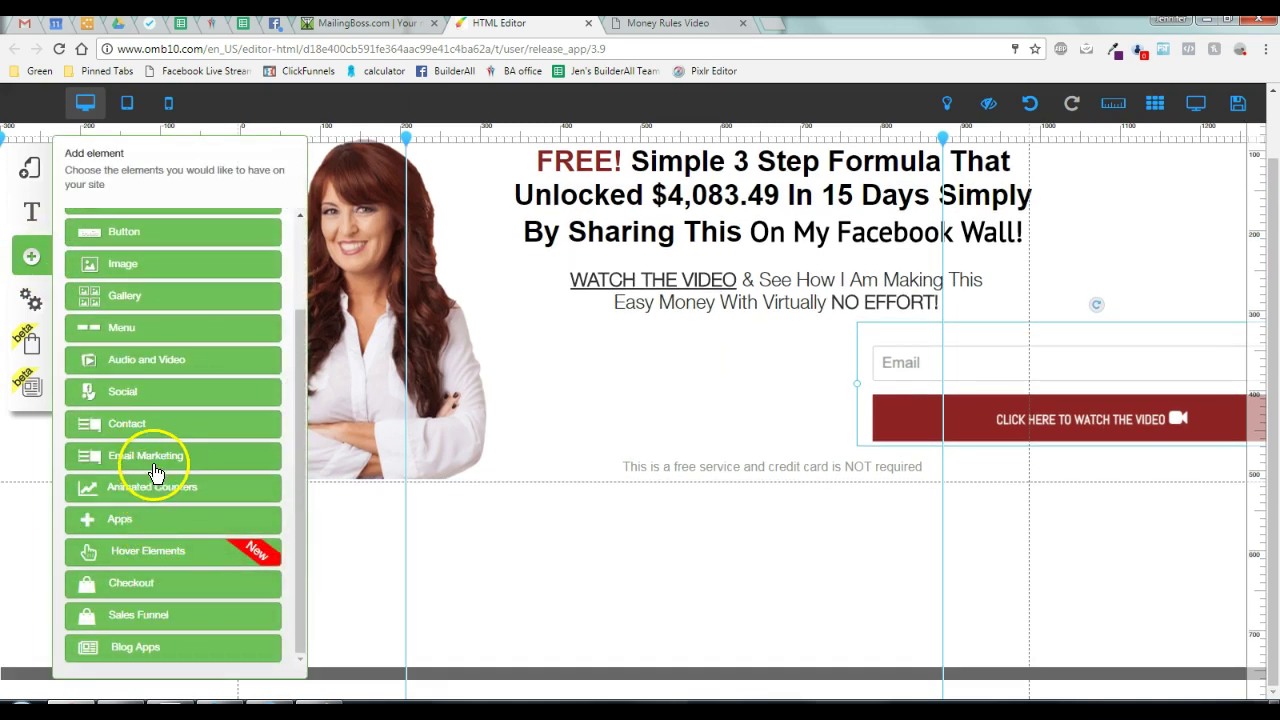
{"action": "left_click", "coordinate": [155, 458]}
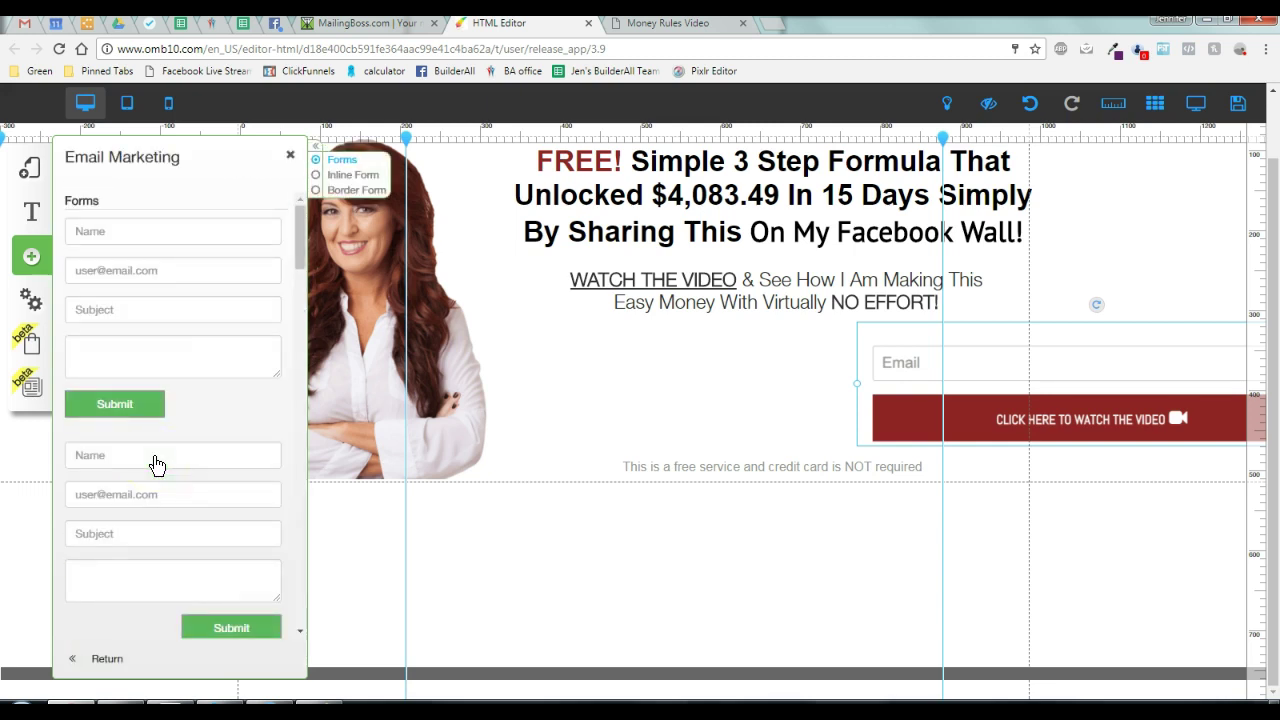
{"action": "scroll", "coordinate": [160, 420], "scroll_direction": "down", "scroll_amount": 8}
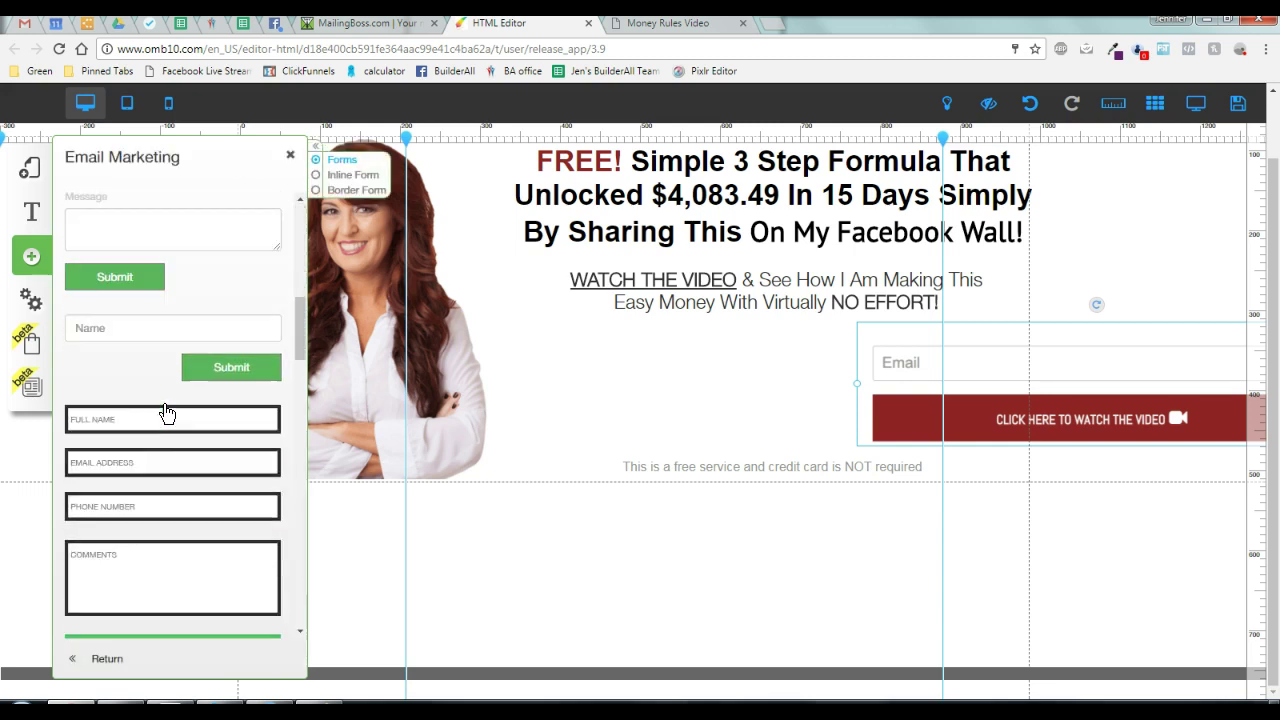
{"action": "scroll", "coordinate": [165, 410], "scroll_direction": "down", "scroll_amount": 10}
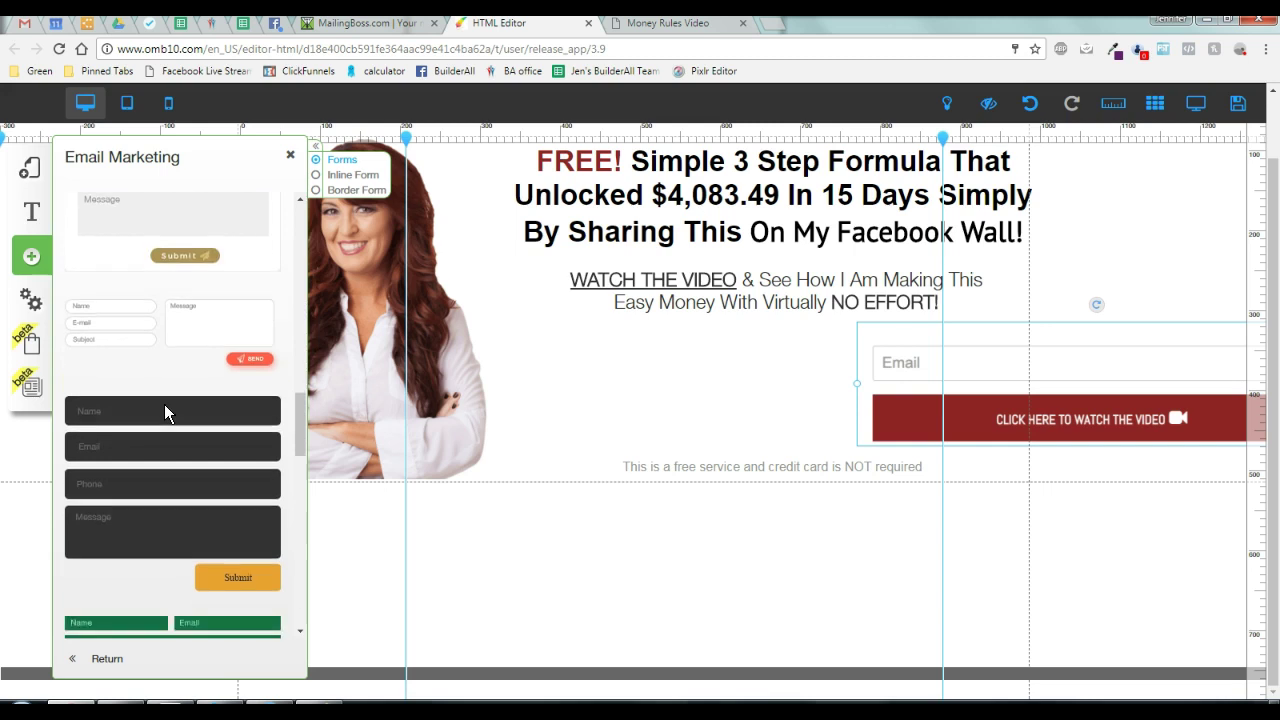
{"action": "scroll", "coordinate": [164, 409], "scroll_direction": "down", "scroll_amount": 10}
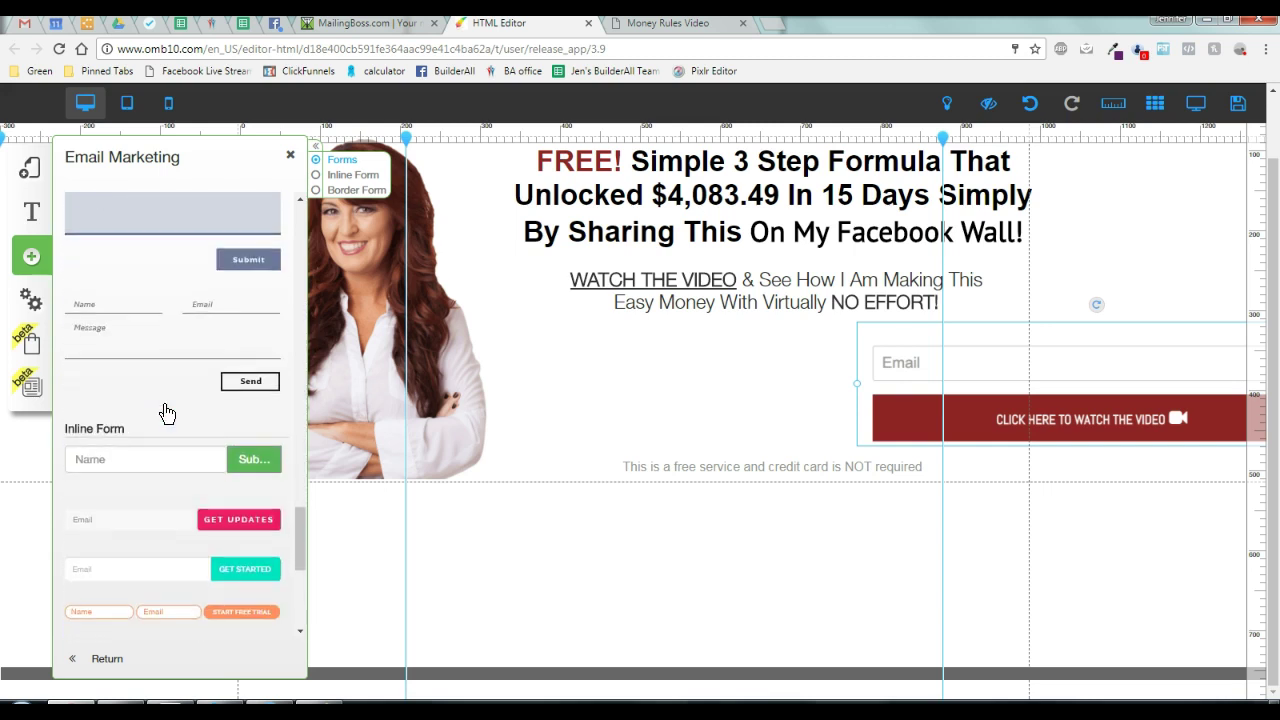
{"action": "left_click", "coordinate": [164, 408]}
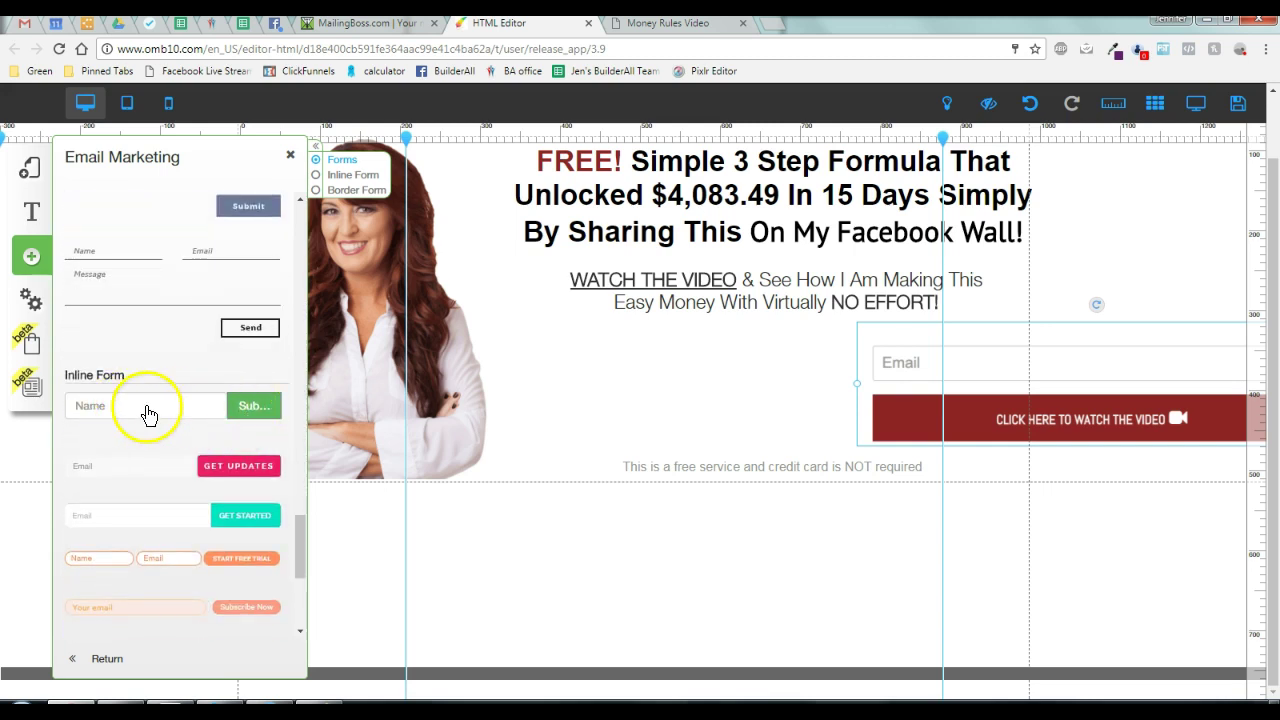
{"action": "left_click", "coordinate": [241, 410]}
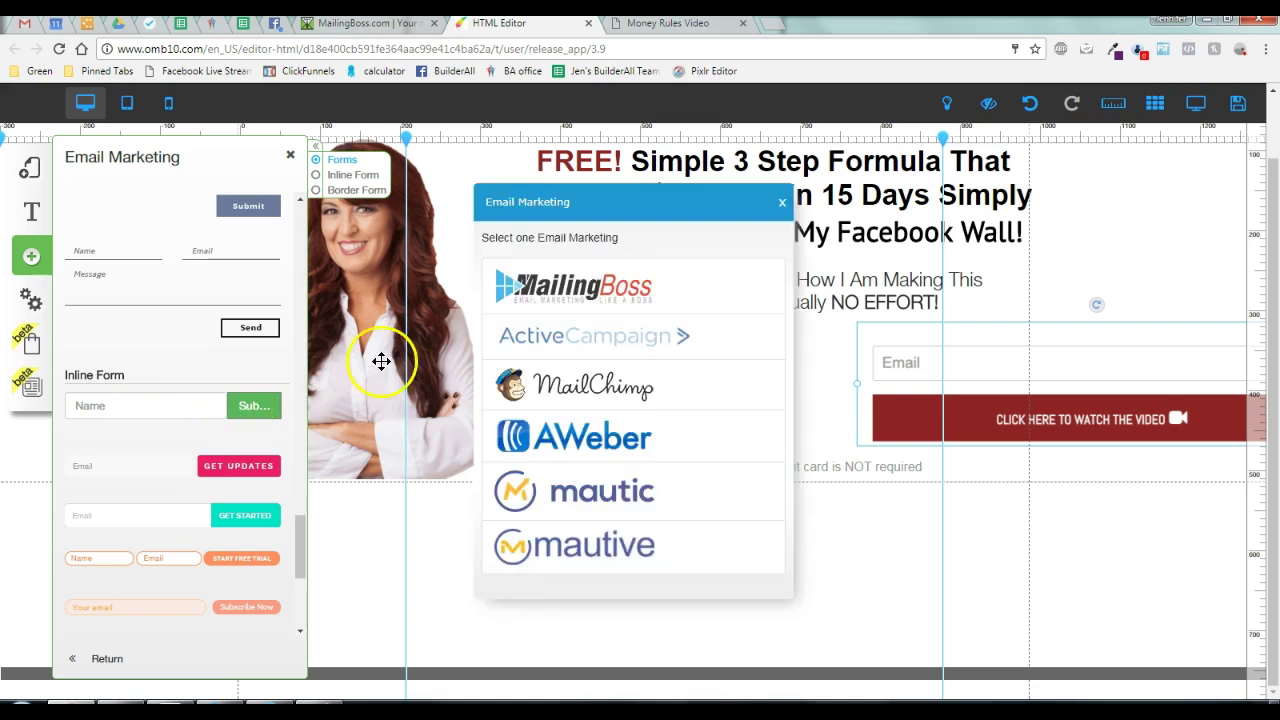
{"action": "left_click", "coordinate": [630, 290]}
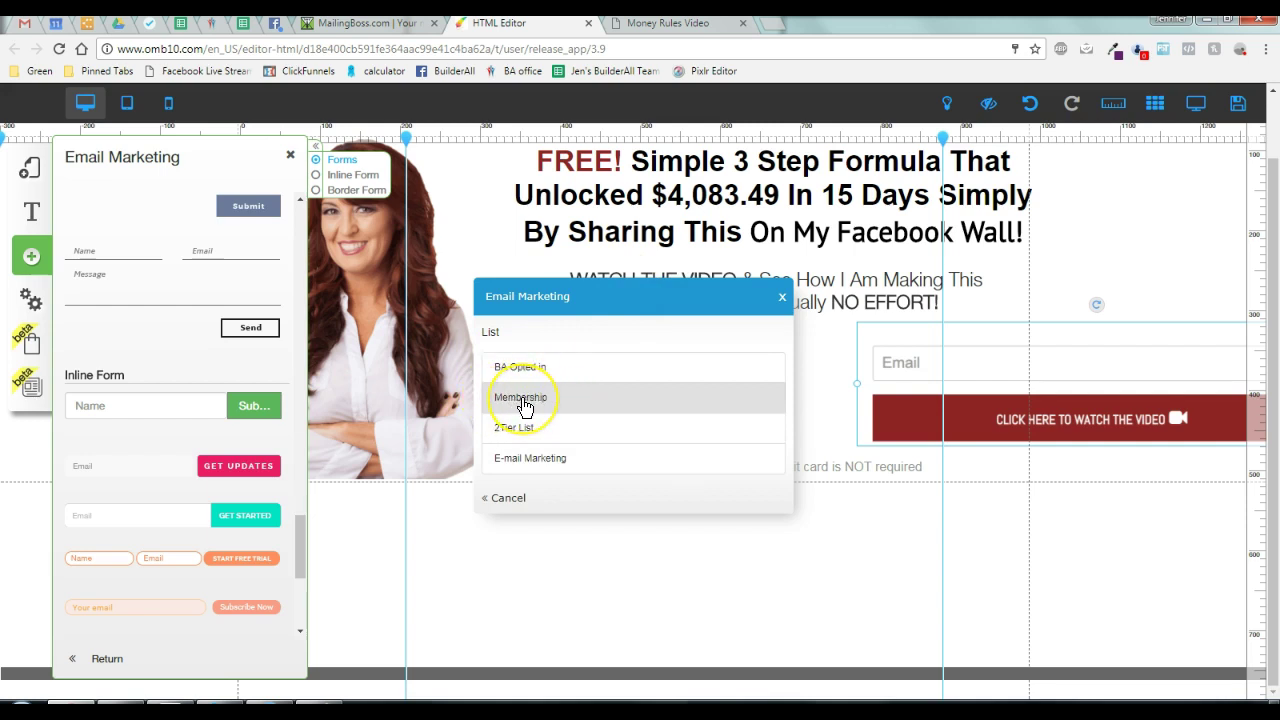
{"action": "left_click", "coordinate": [522, 400]}
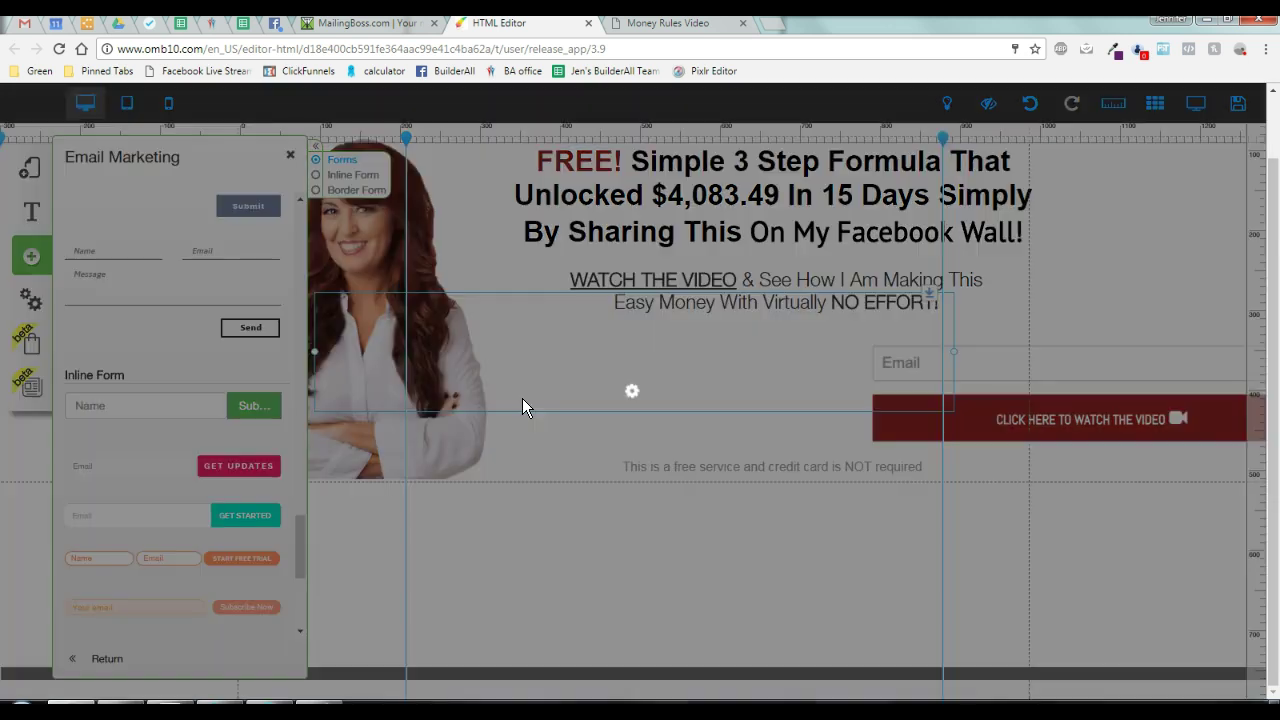
{"action": "left_click_drag", "start_coordinate": [527, 327], "coordinate": [709, 357]}
Examine the Mailmkt_custom_9 appearance settings of the new inline form, including field colours, spacing and height, and close them.
{"action": "left_click", "coordinate": [712, 366]}
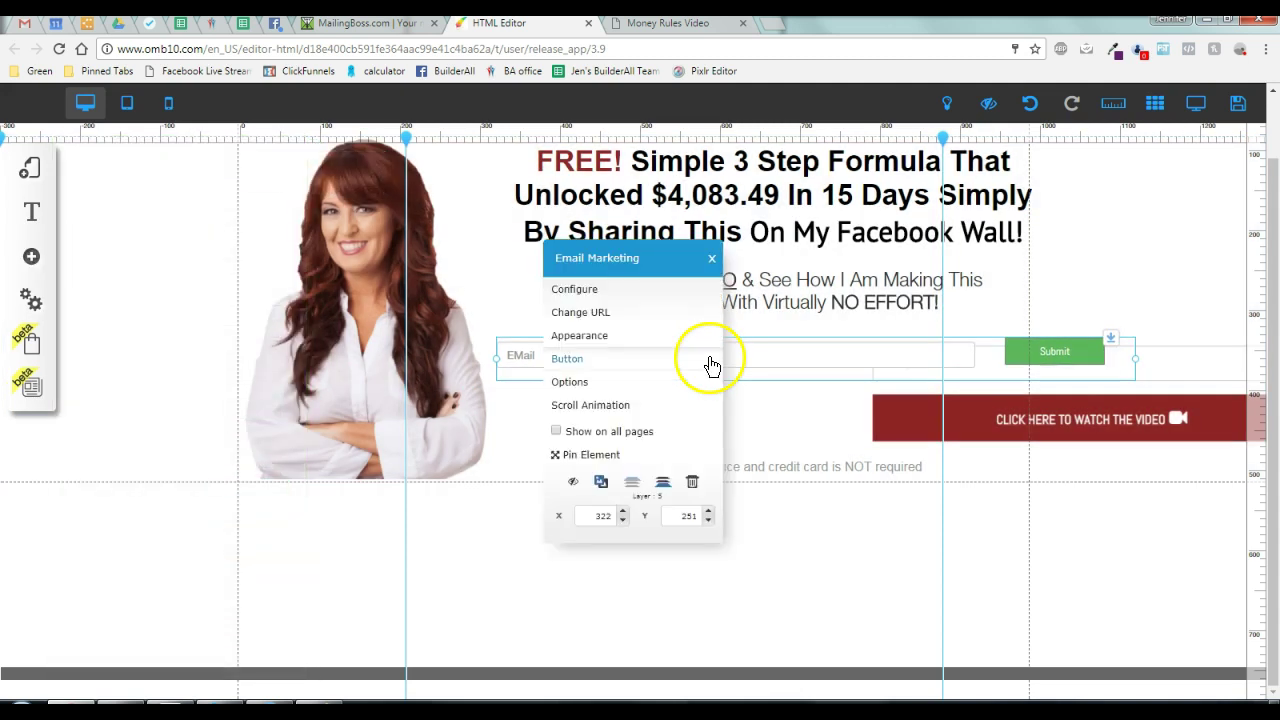
{"action": "left_click", "coordinate": [580, 336]}
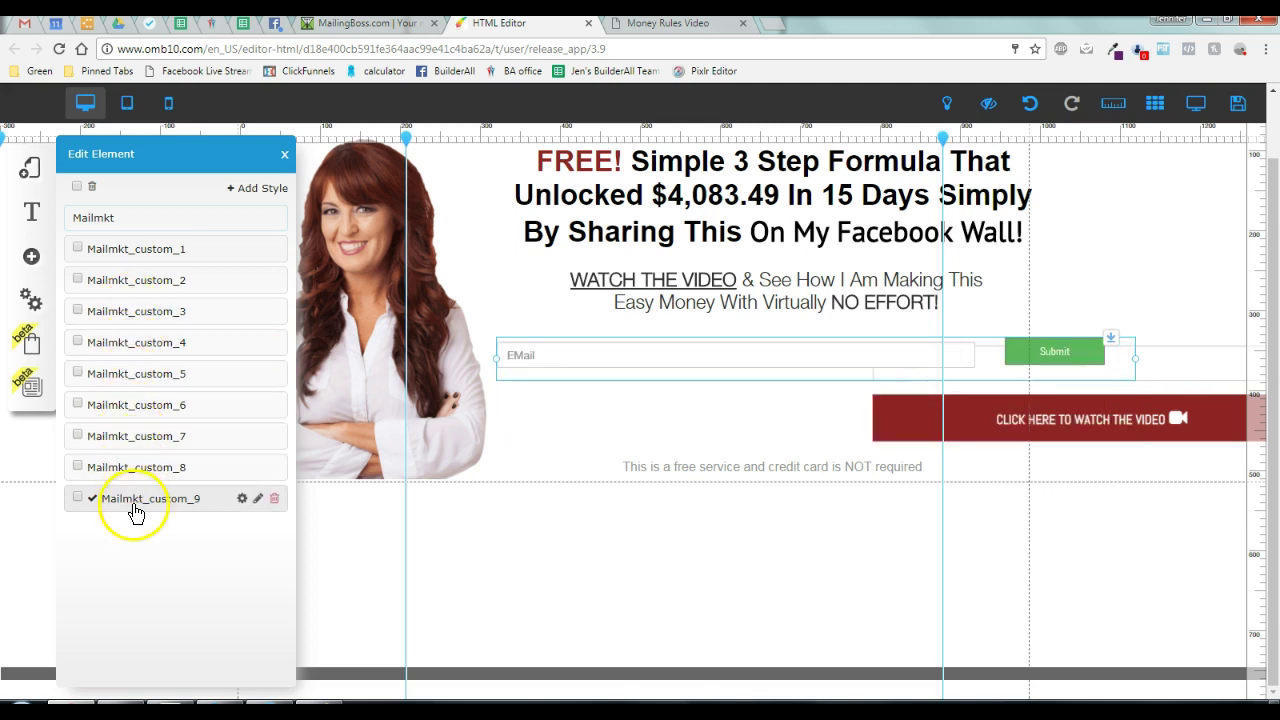
{"action": "left_click", "coordinate": [241, 498]}
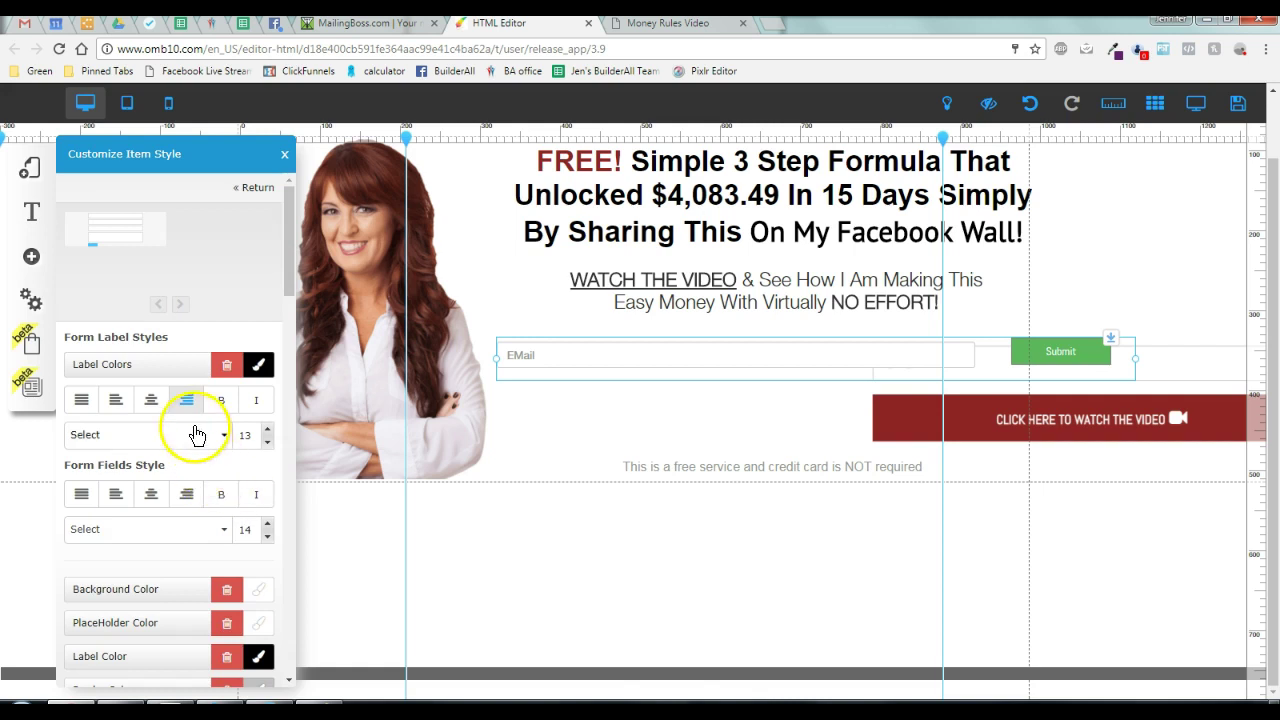
{"action": "scroll", "coordinate": [180, 545], "scroll_direction": "down", "scroll_amount": 5}
{"action": "scroll", "coordinate": [180, 545], "scroll_direction": "up", "scroll_amount": 8}
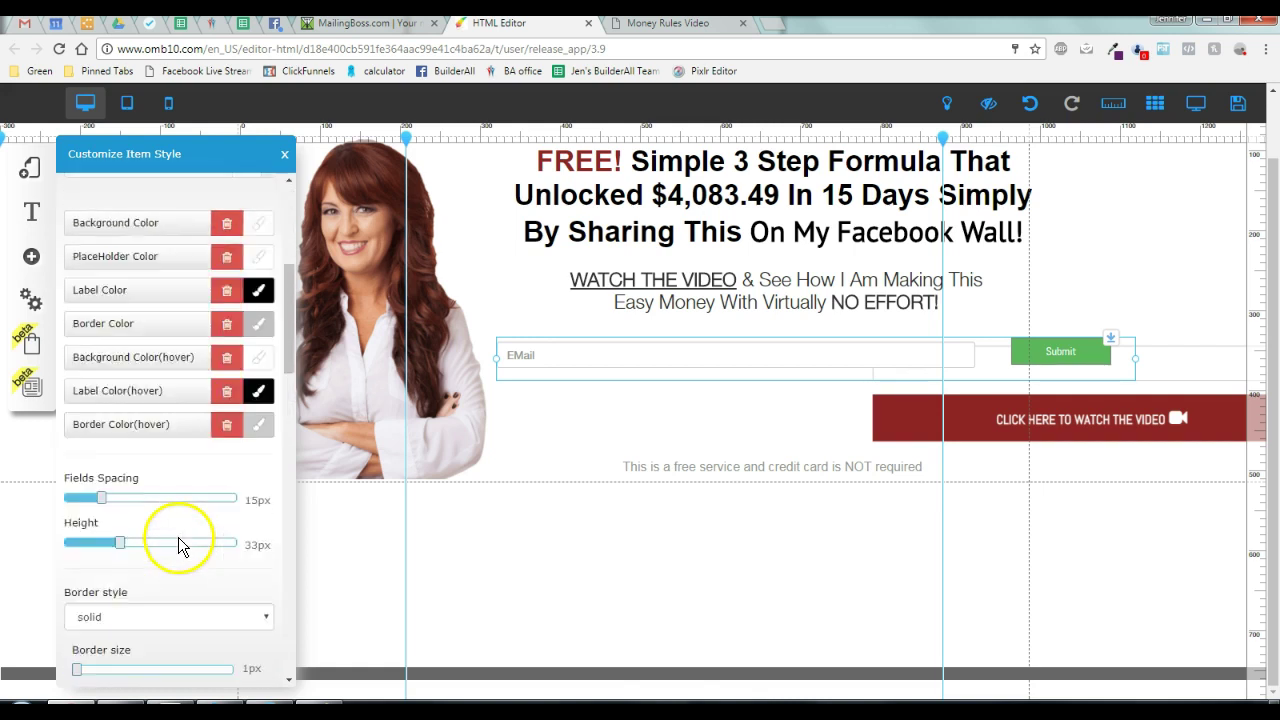
{"action": "left_click", "coordinate": [285, 155]}
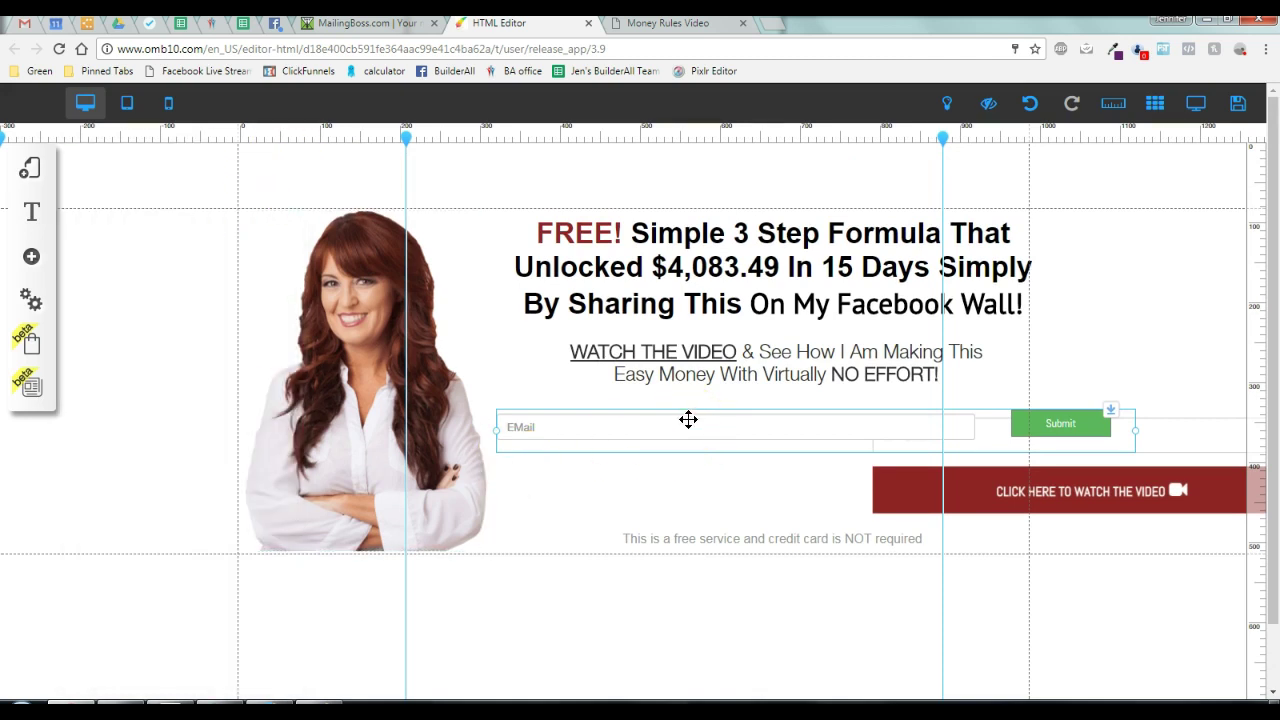
Delete the old opt-in form with the red "CLICK HERE TO WATCH THE VIDEO" button from the desktop layout and save the page.
{"action": "left_click", "coordinate": [919, 484]}
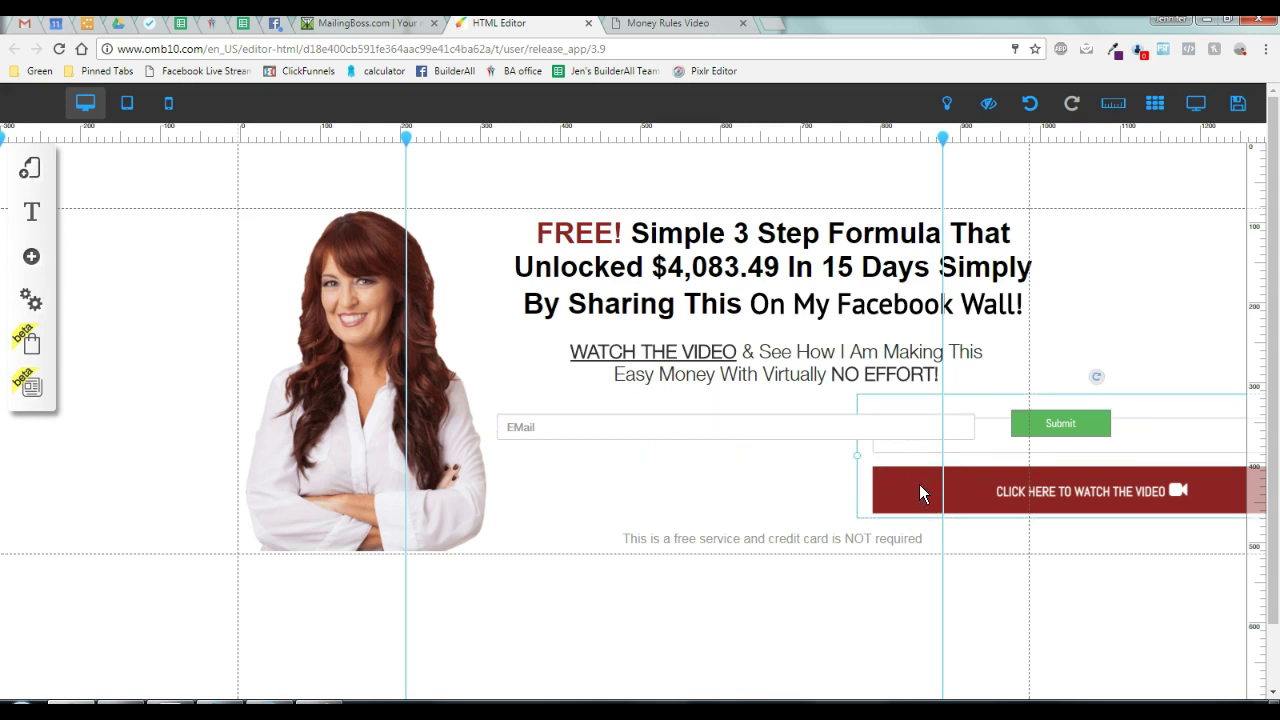
{"action": "key", "text": "Delete"}
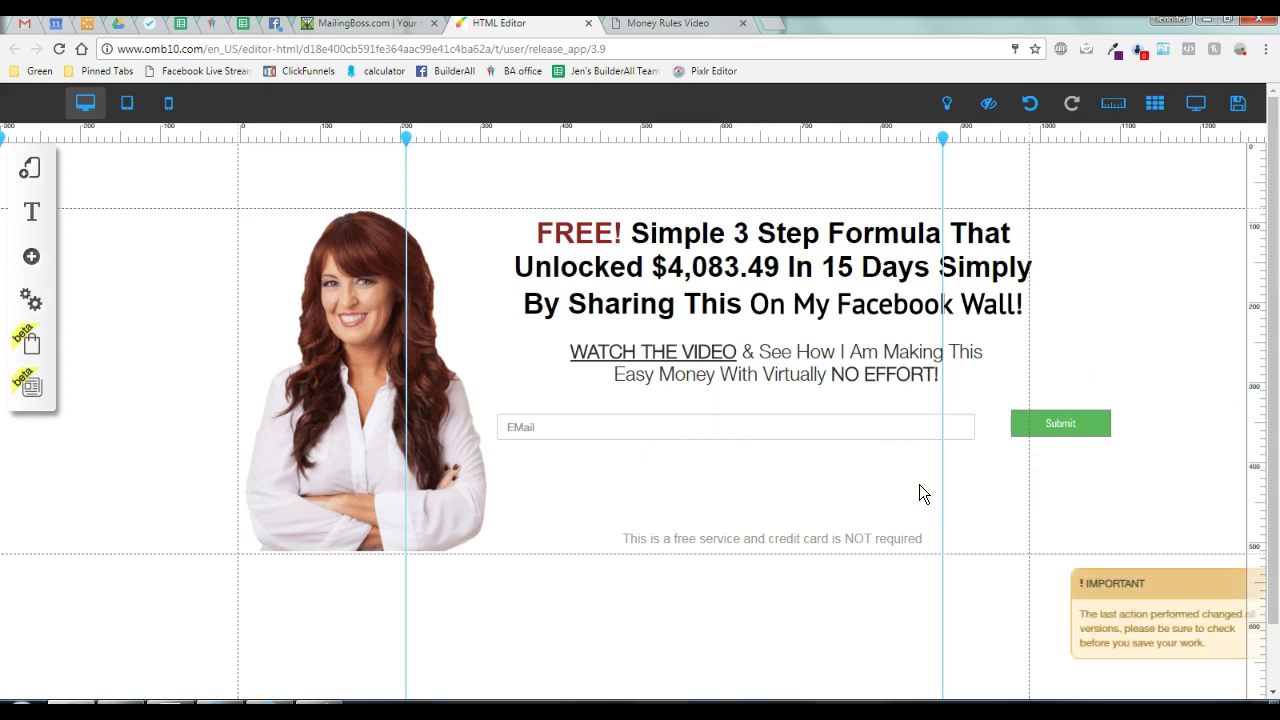
{"action": "left_click", "coordinate": [1238, 110]}
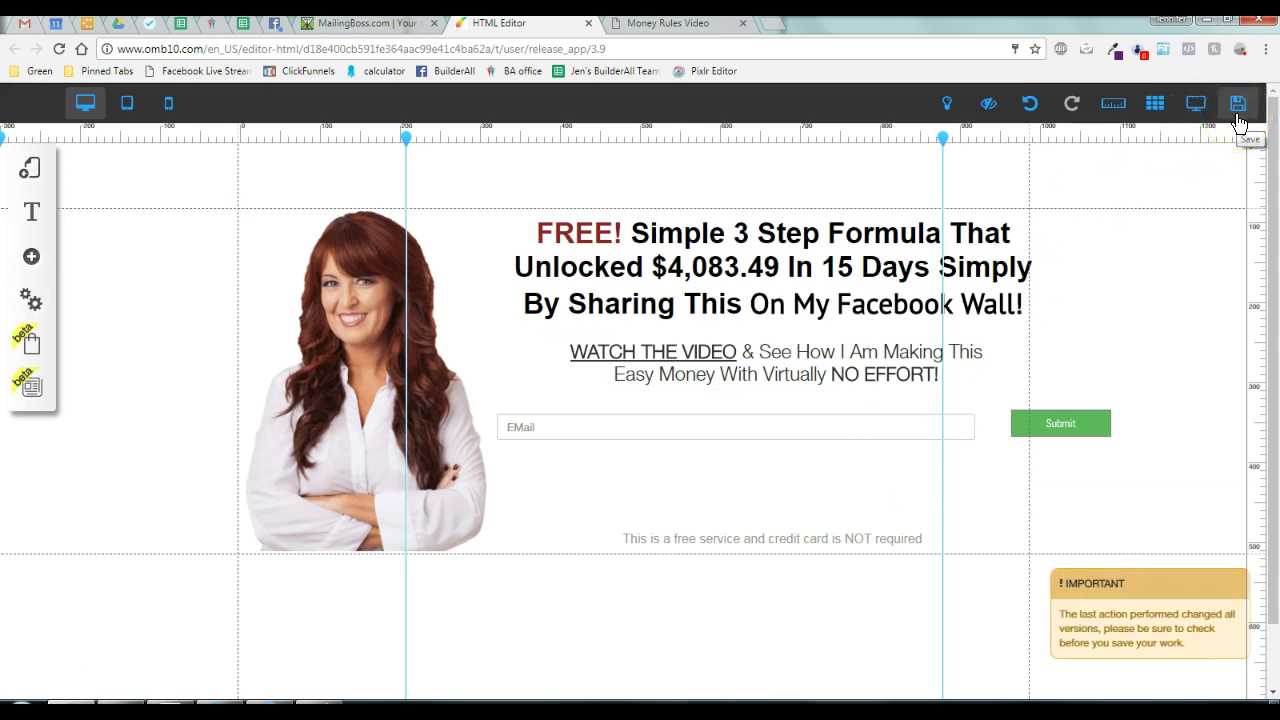
In the tablet layout, move the inline EMail form from outside the page to below the subheading, above the free service note.
{"action": "left_click", "coordinate": [127, 106]}
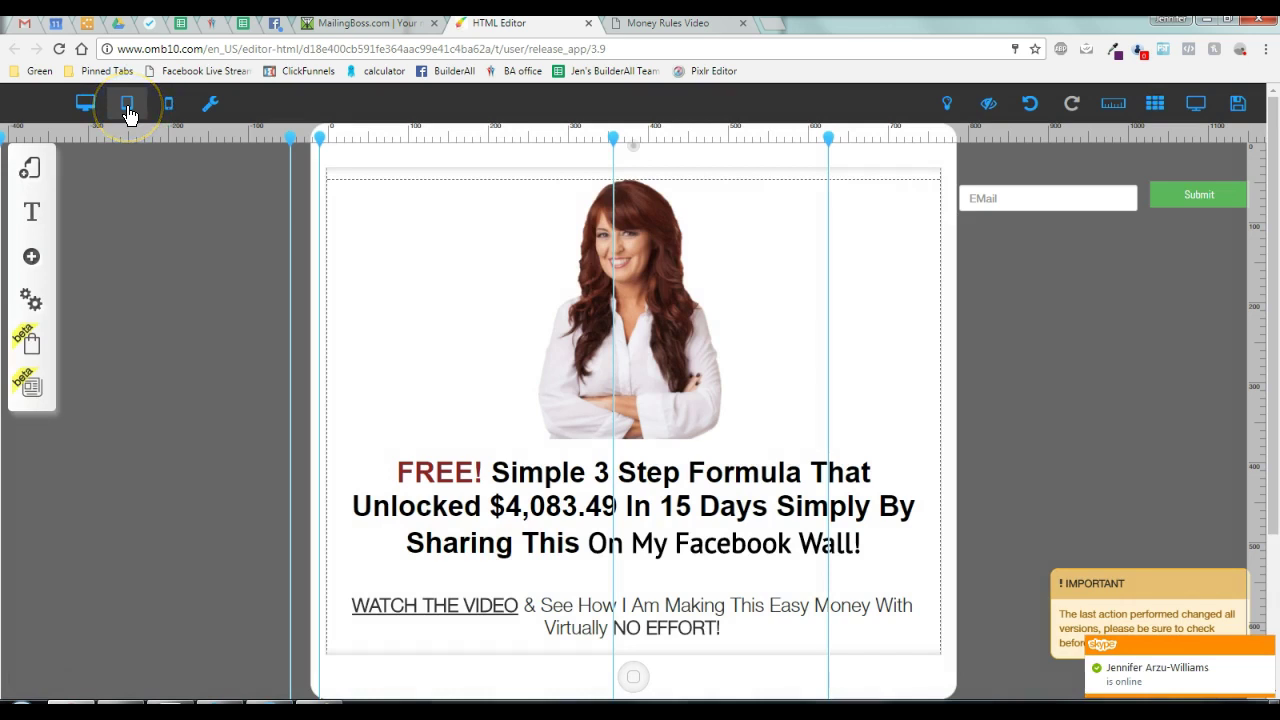
{"action": "left_click", "coordinate": [169, 110]}
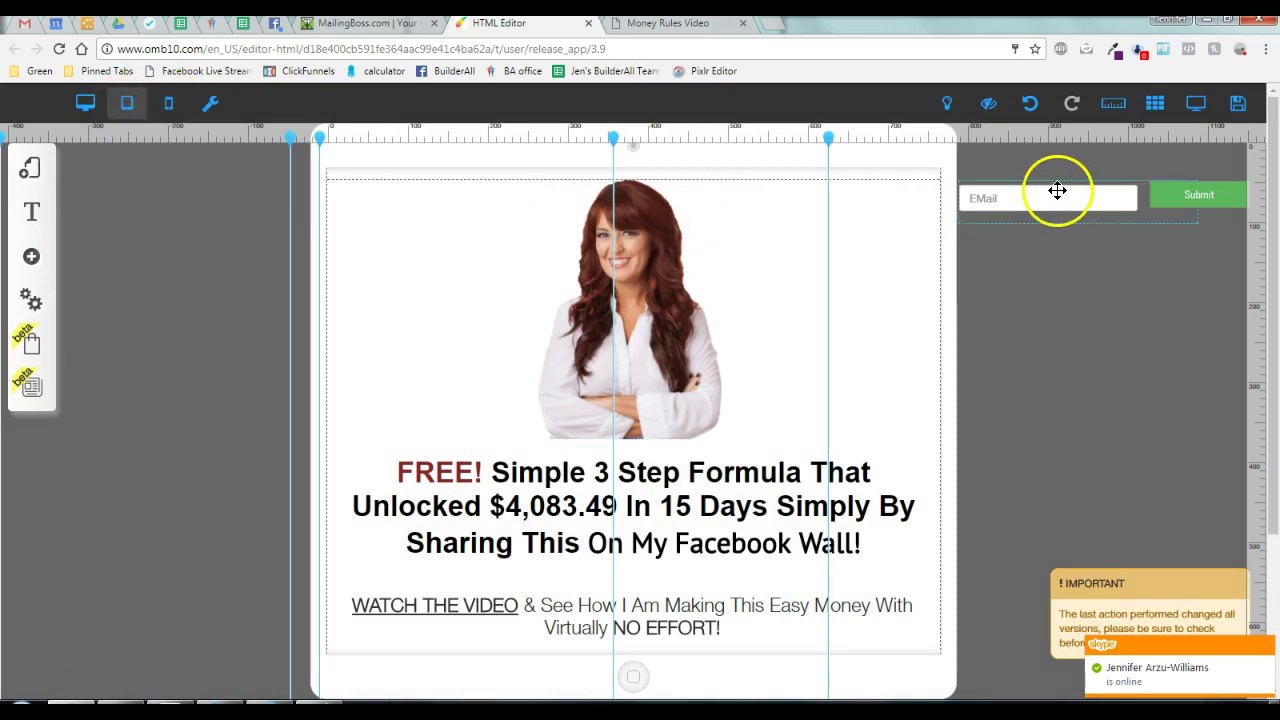
{"action": "left_click_drag", "start_coordinate": [1057, 190], "coordinate": [600, 654]}
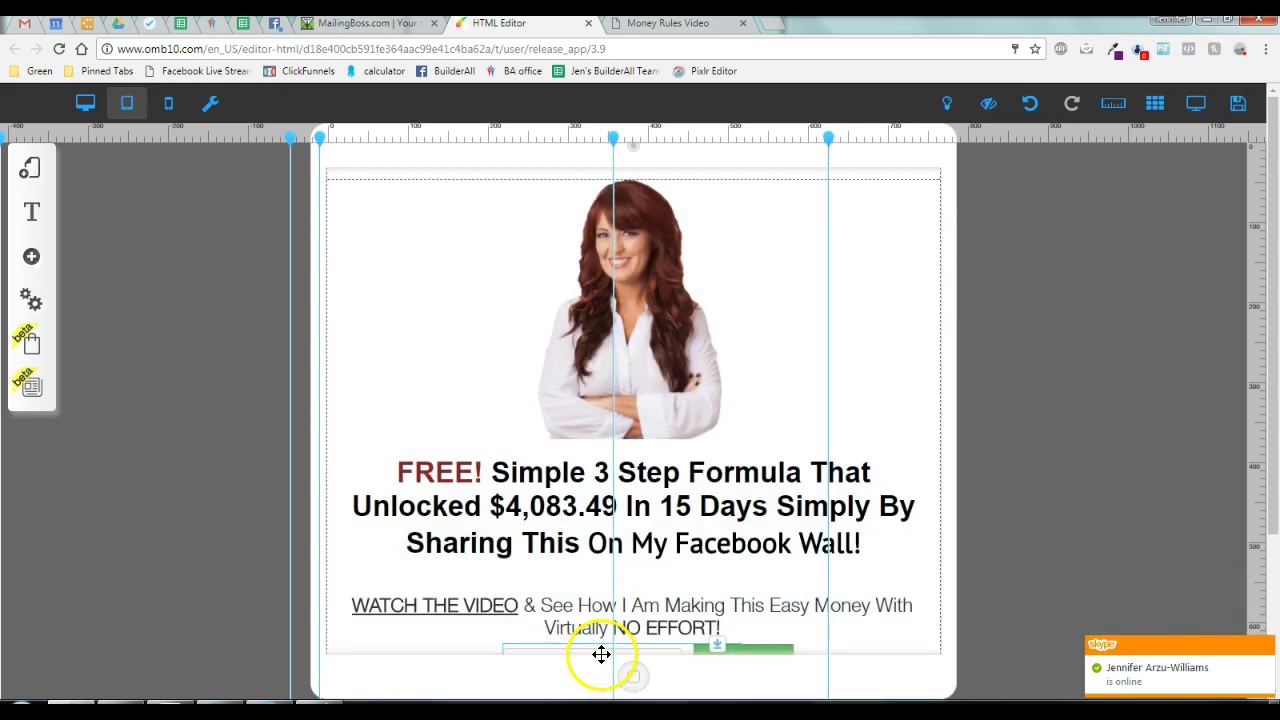
{"action": "scroll", "coordinate": [596, 540], "scroll_direction": "down", "scroll_amount": 2}
{"action": "left_click_drag", "start_coordinate": [608, 449], "coordinate": [608, 487]}
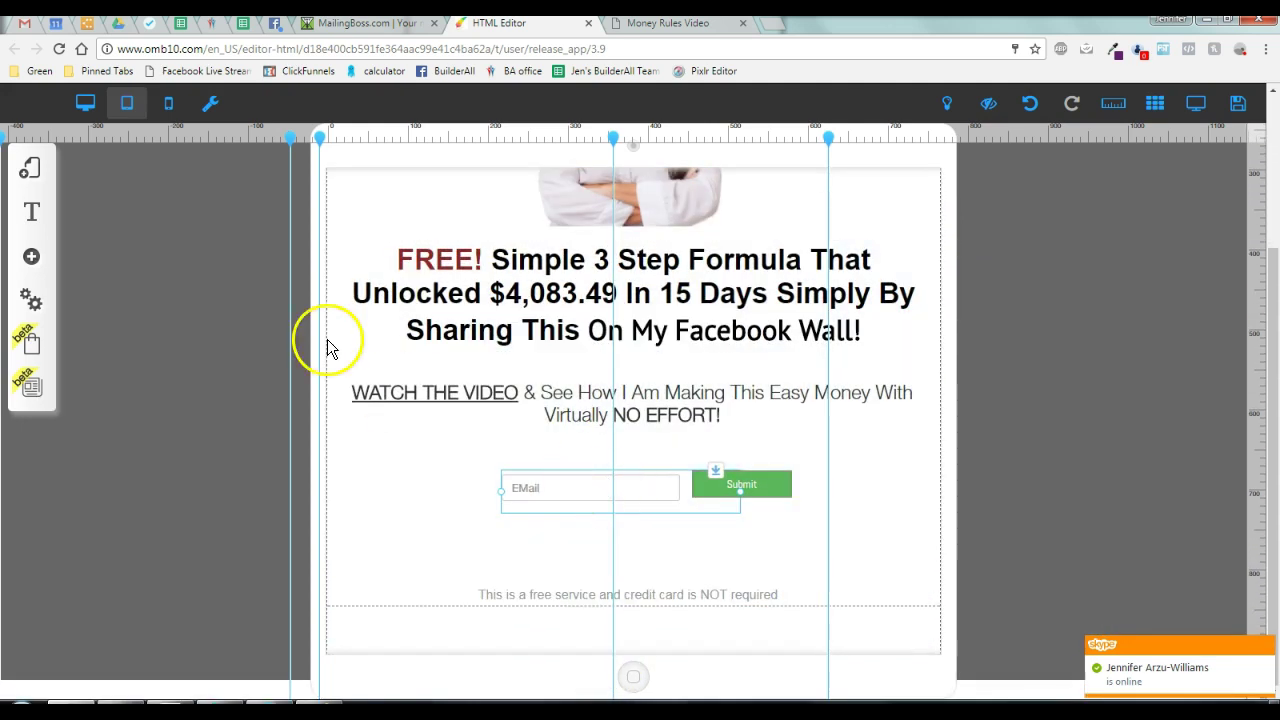
In the mobile layout, move the inline EMail form below the subheading to about X 16, Y 830, and hide it in this version.
{"action": "left_click", "coordinate": [171, 108]}
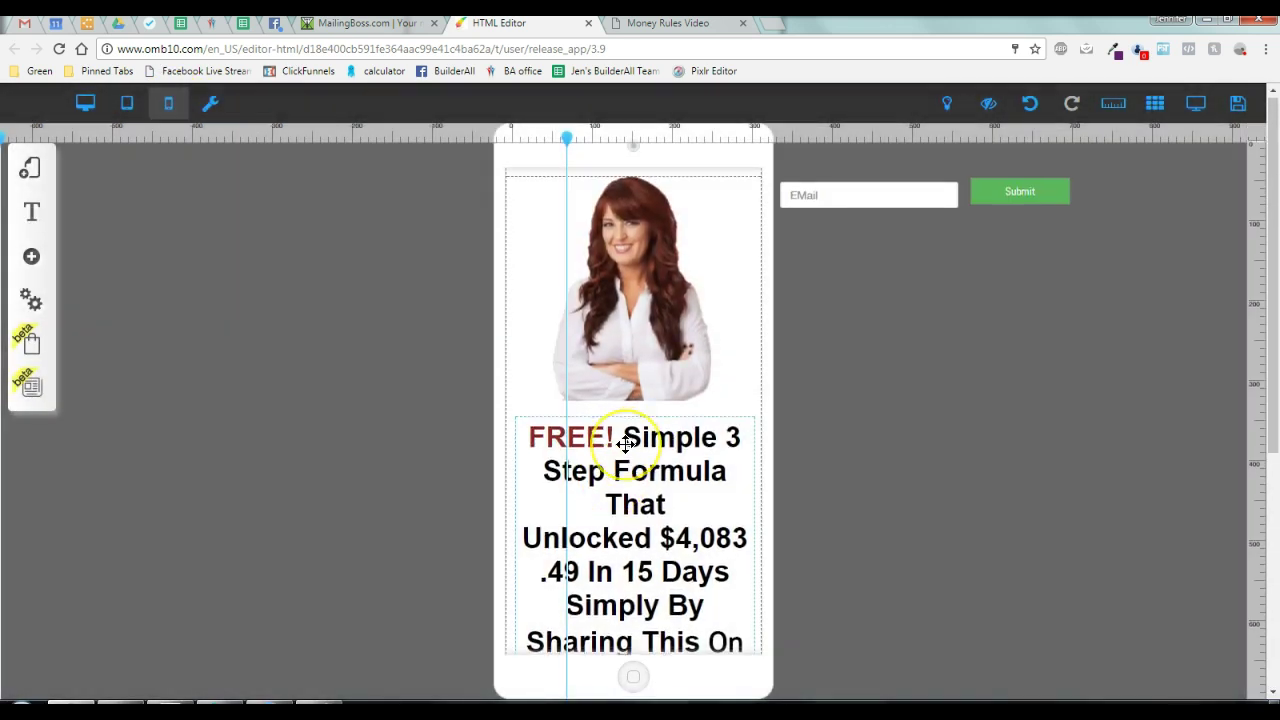
{"action": "scroll", "coordinate": [625, 443], "scroll_direction": "down", "scroll_amount": 3}
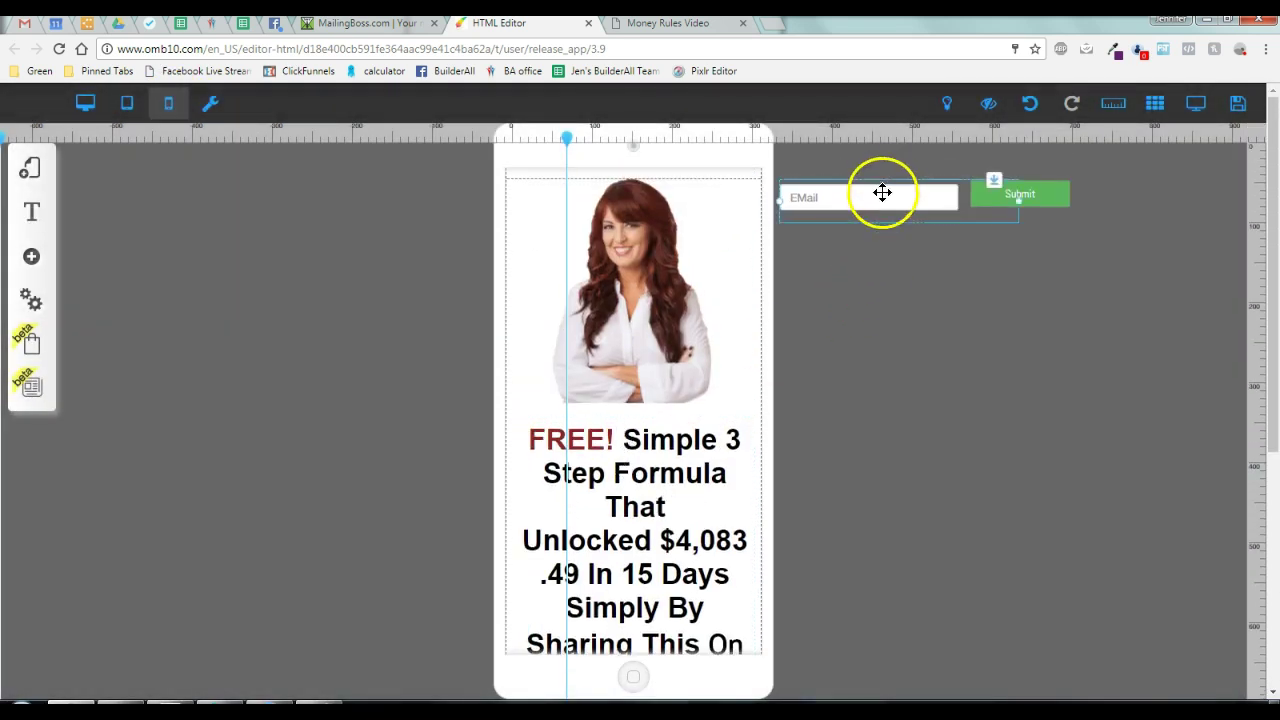
{"action": "left_click_drag", "start_coordinate": [883, 194], "coordinate": [655, 632]}
{"action": "left_click_drag", "start_coordinate": [634, 457], "coordinate": [608, 651]}
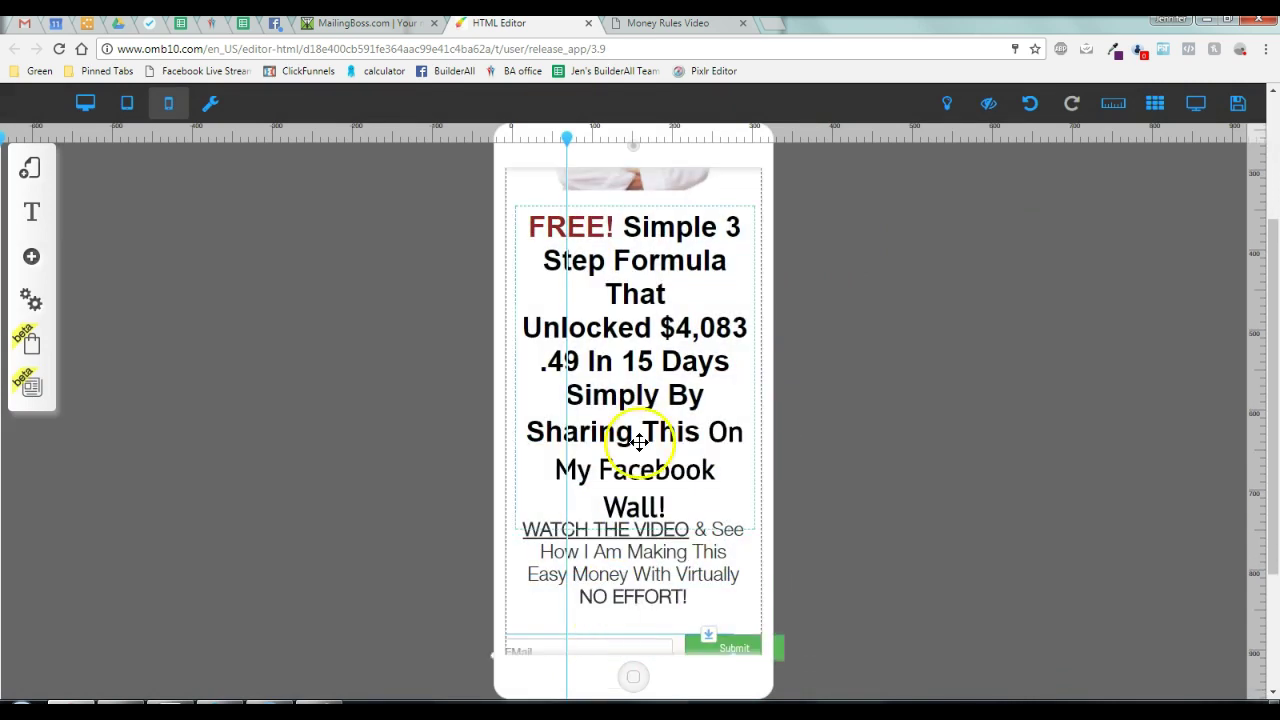
{"action": "scroll", "coordinate": [640, 435], "scroll_direction": "down", "scroll_amount": 2}
{"action": "left_click_drag", "start_coordinate": [622, 462], "coordinate": [649, 458]}
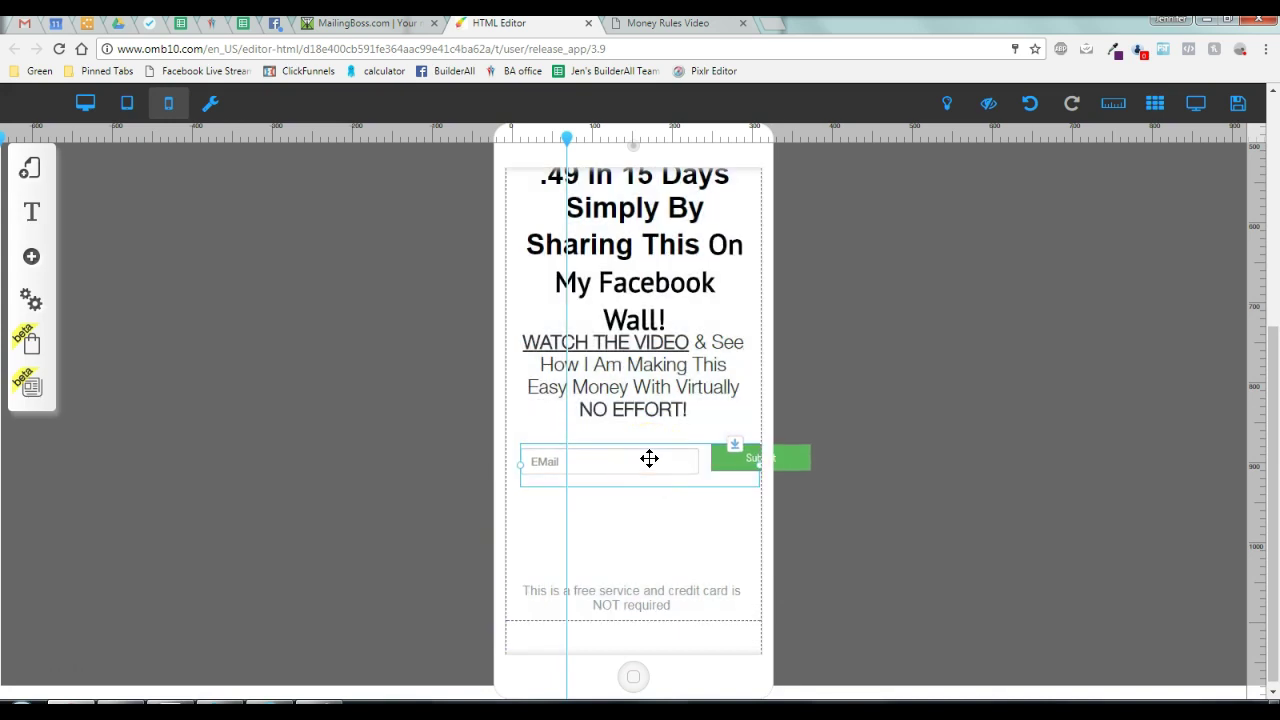
{"action": "left_click", "coordinate": [649, 458]}
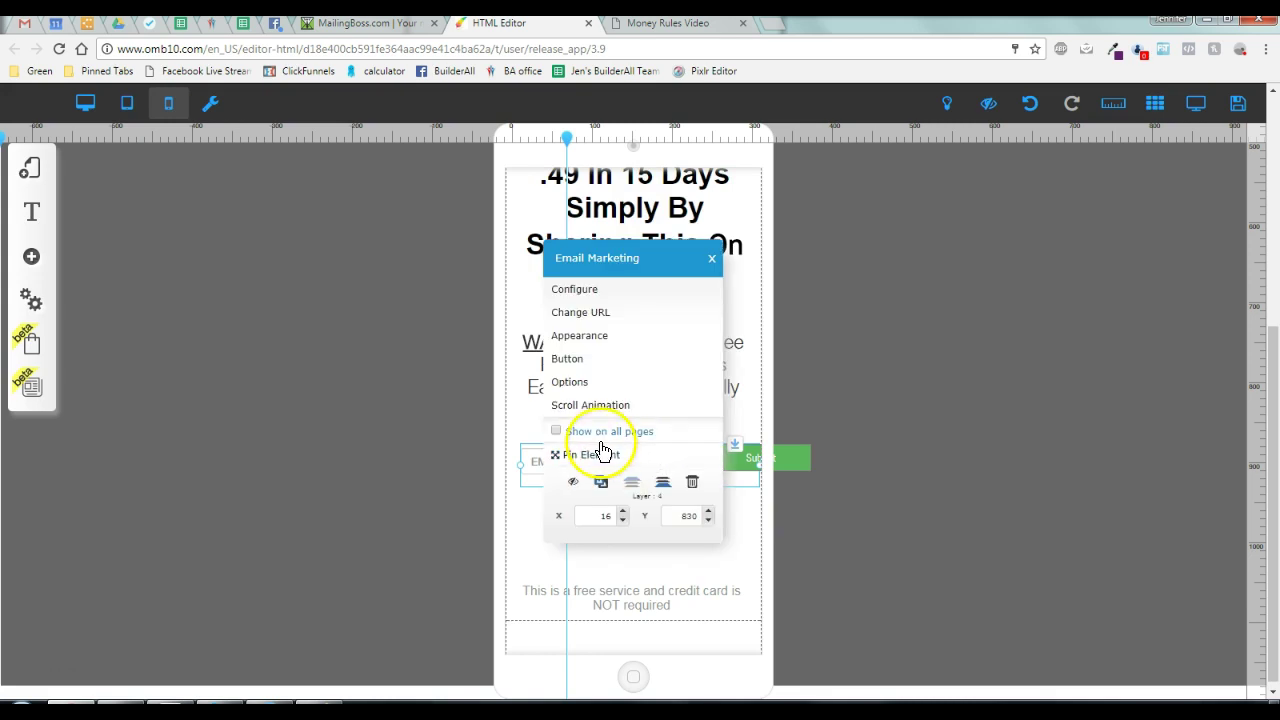
{"action": "left_click", "coordinate": [573, 484]}
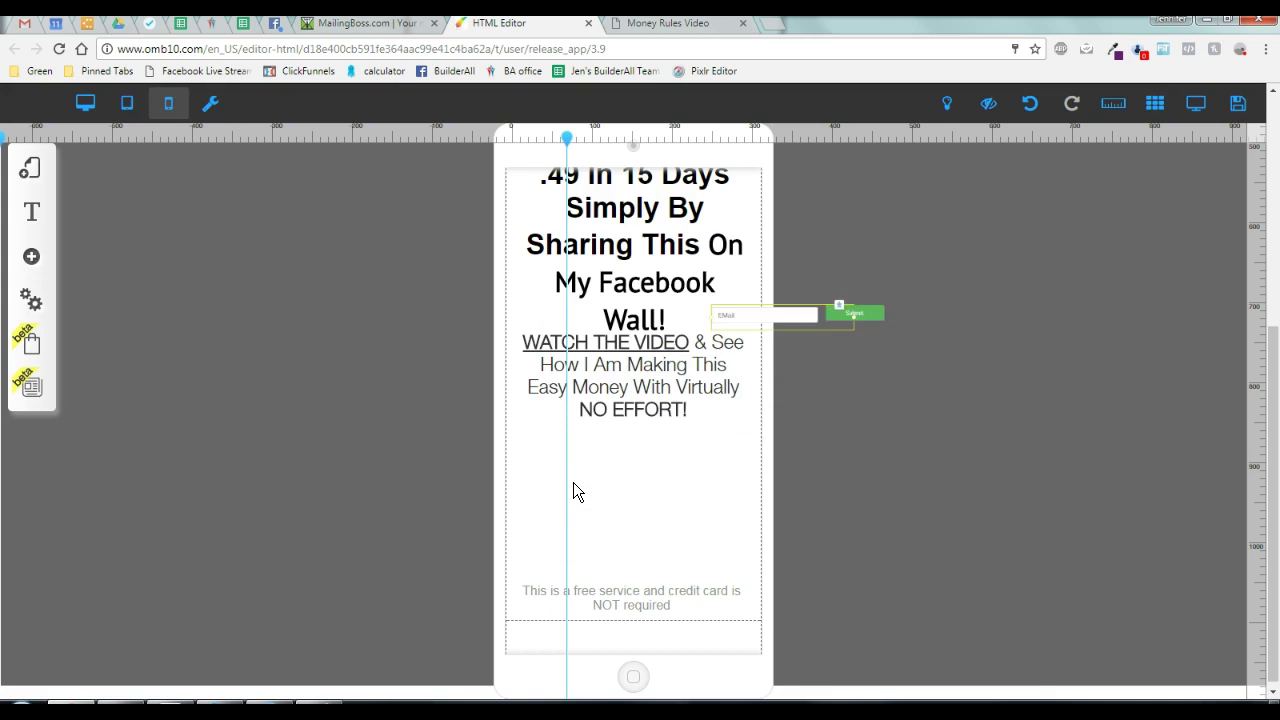
Add another green-button inline form to the mobile layout, link it to MailingBoss's Membership list, and place it below the subheading.
{"action": "left_click", "coordinate": [32, 259]}
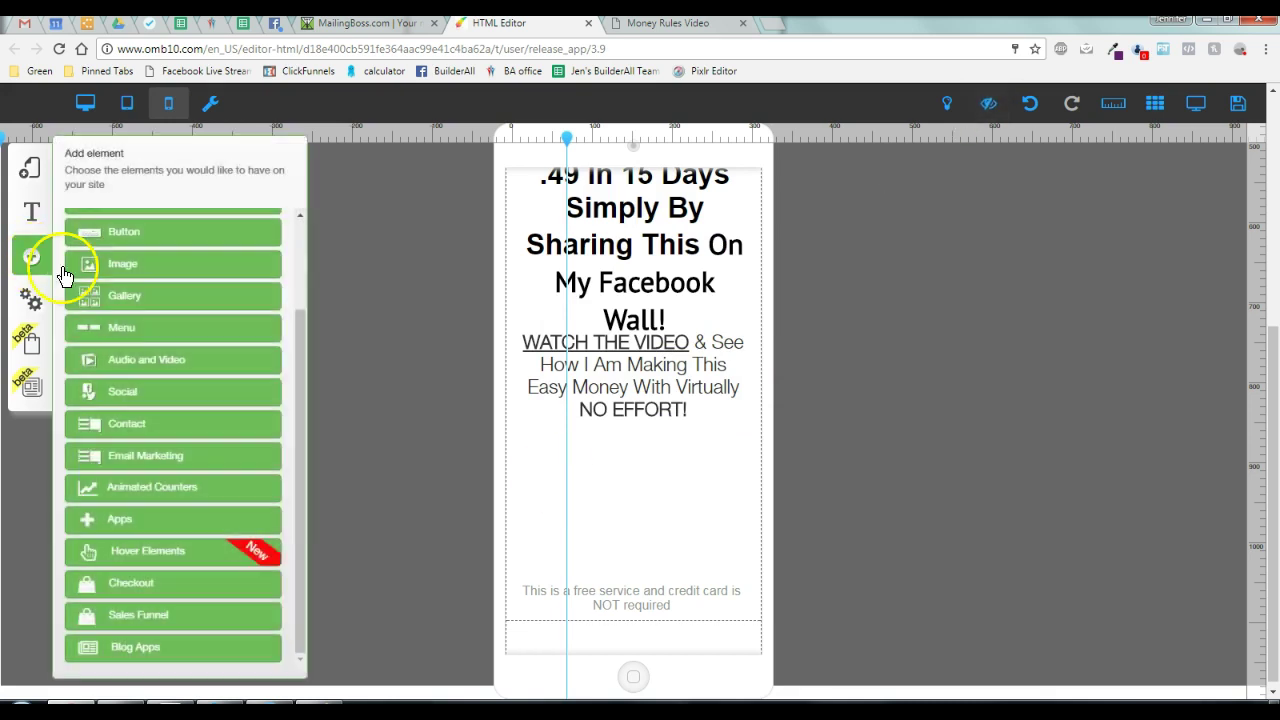
{"action": "left_click", "coordinate": [162, 462]}
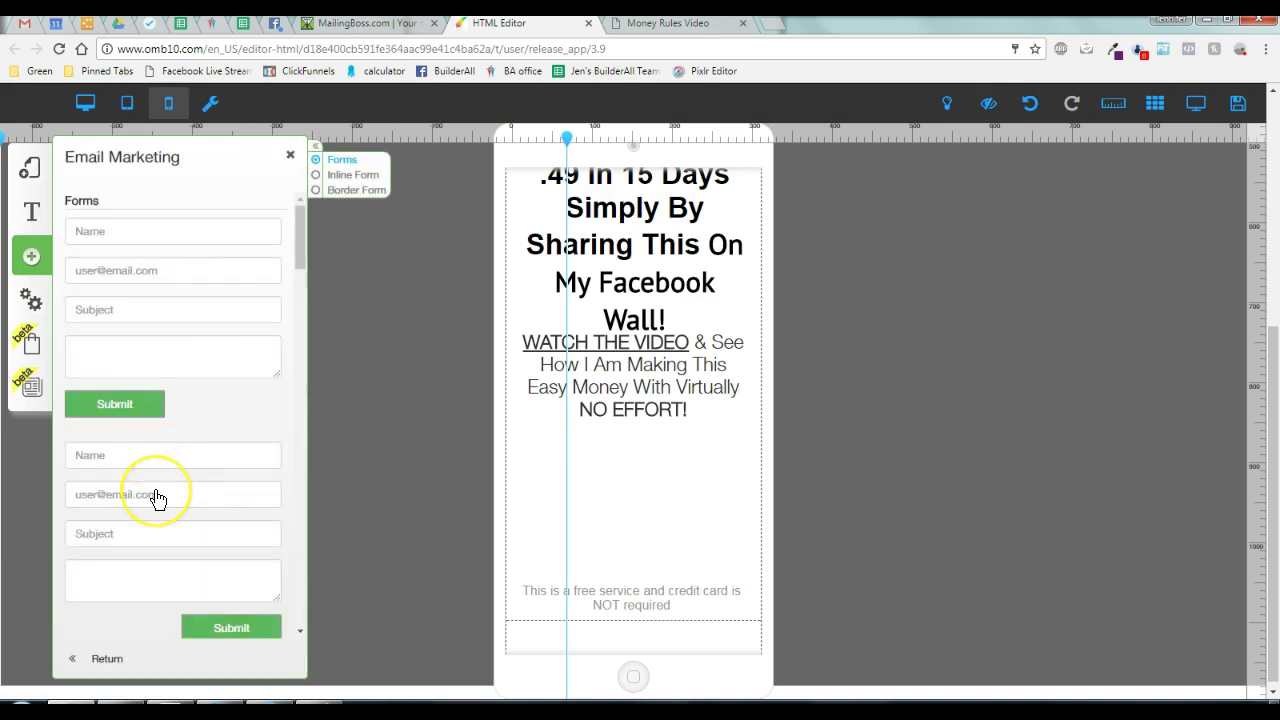
{"action": "scroll", "coordinate": [157, 497], "scroll_direction": "down", "scroll_amount": 10}
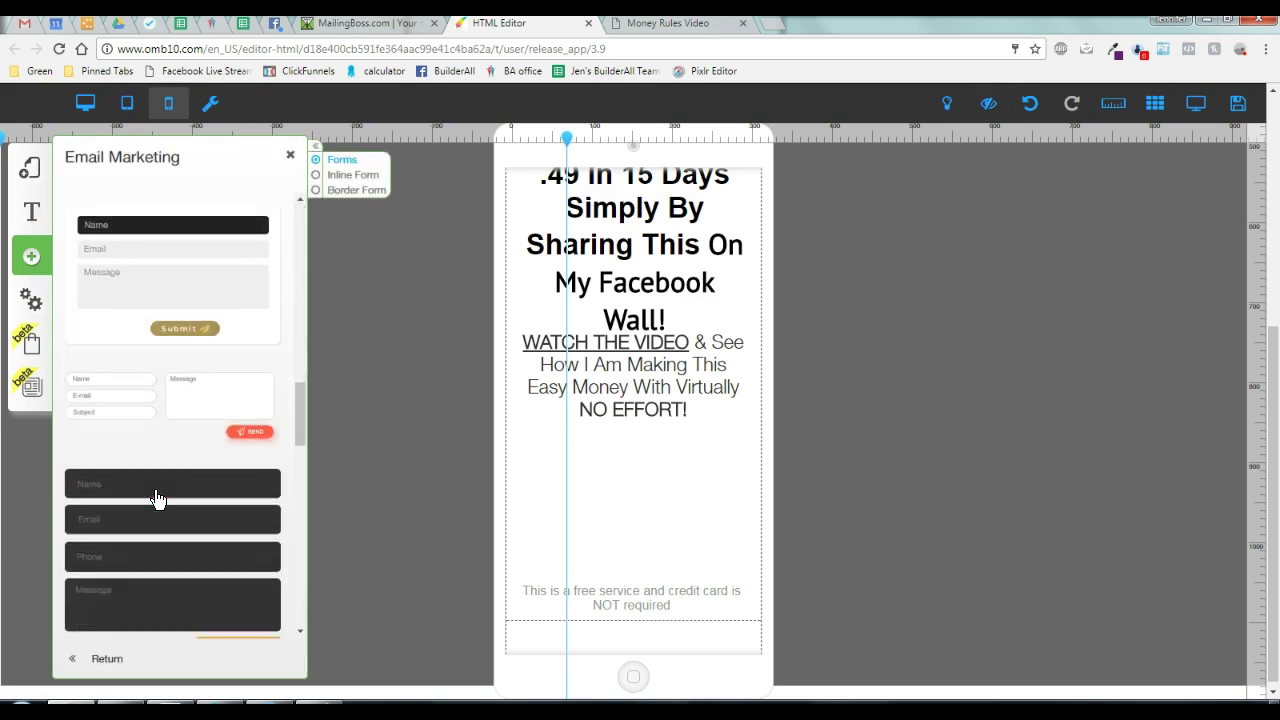
{"action": "scroll", "coordinate": [157, 498], "scroll_direction": "down", "scroll_amount": 10}
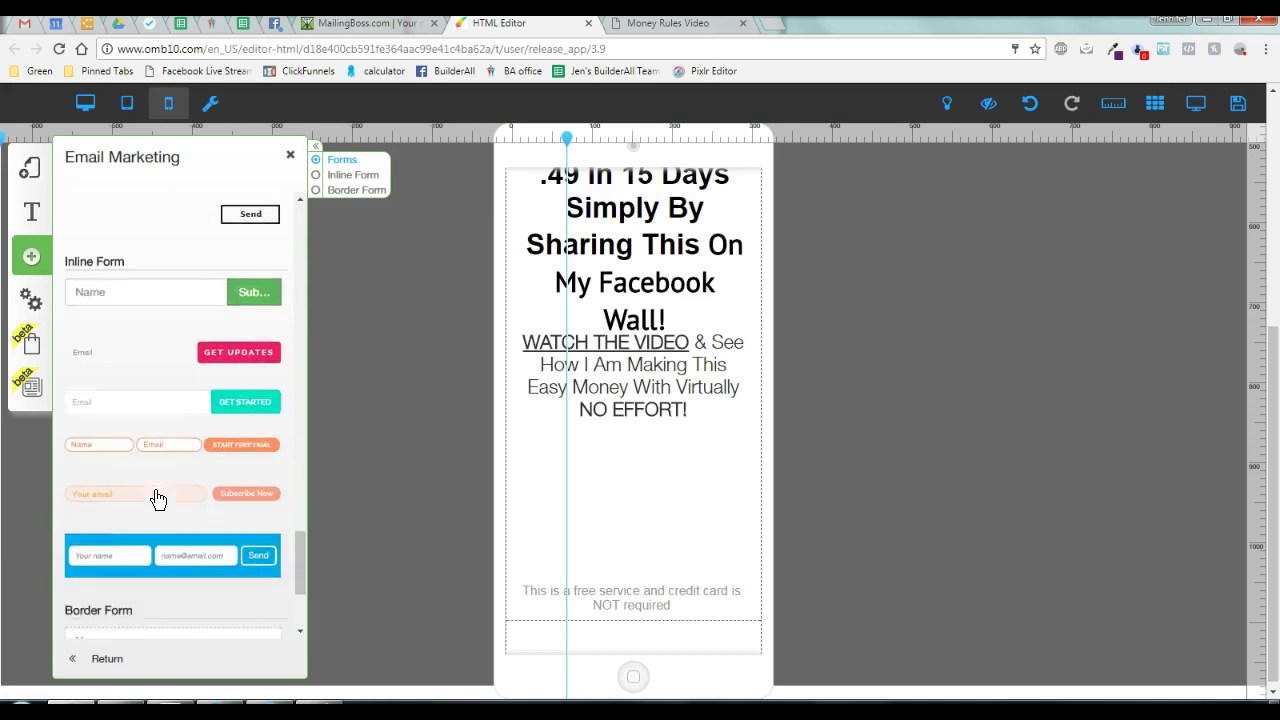
{"action": "scroll", "coordinate": [157, 498], "scroll_direction": "down", "scroll_amount": 5}
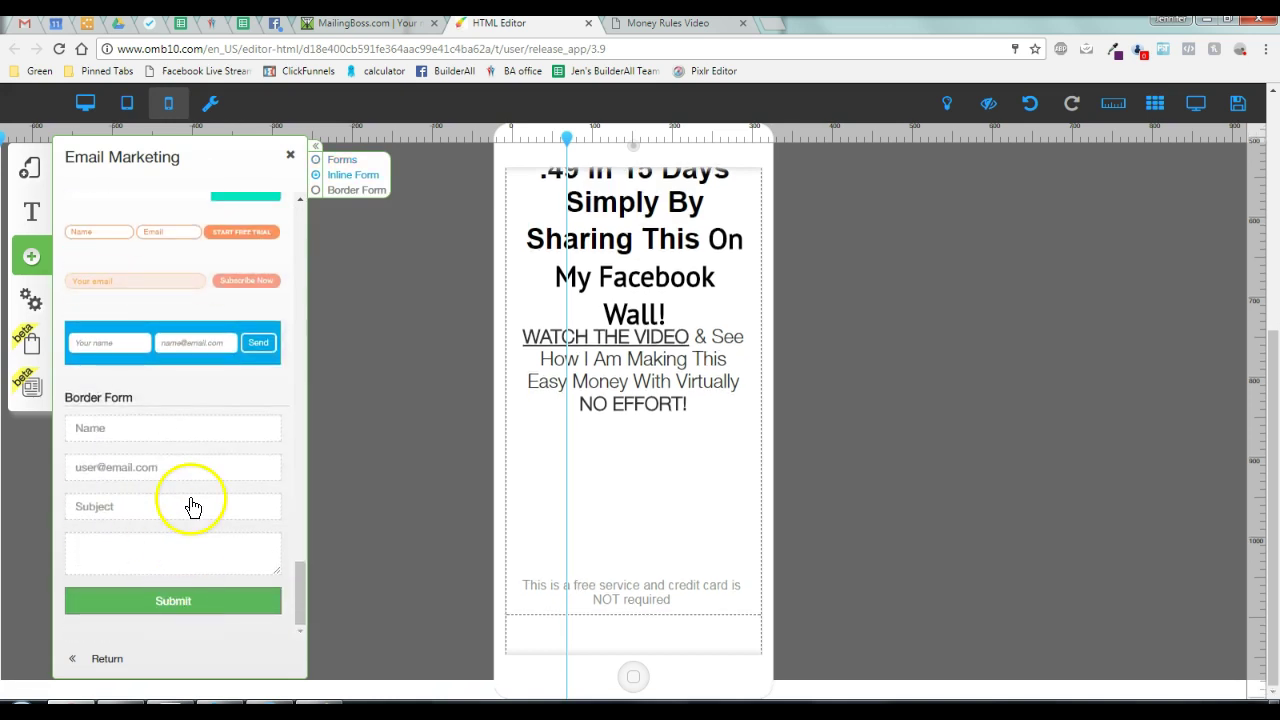
{"action": "scroll", "coordinate": [221, 446], "scroll_direction": "up", "scroll_amount": 10}
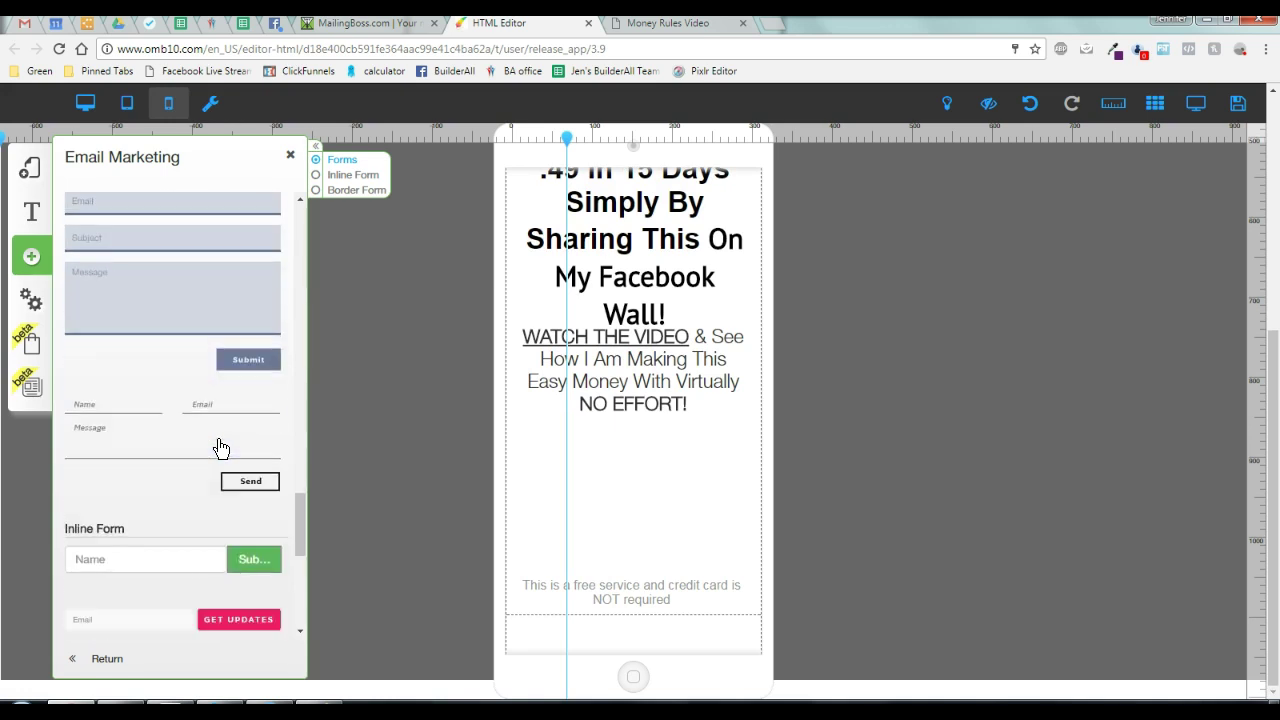
{"action": "scroll", "coordinate": [215, 462], "scroll_direction": "down", "scroll_amount": 1}
{"action": "left_click", "coordinate": [255, 516]}
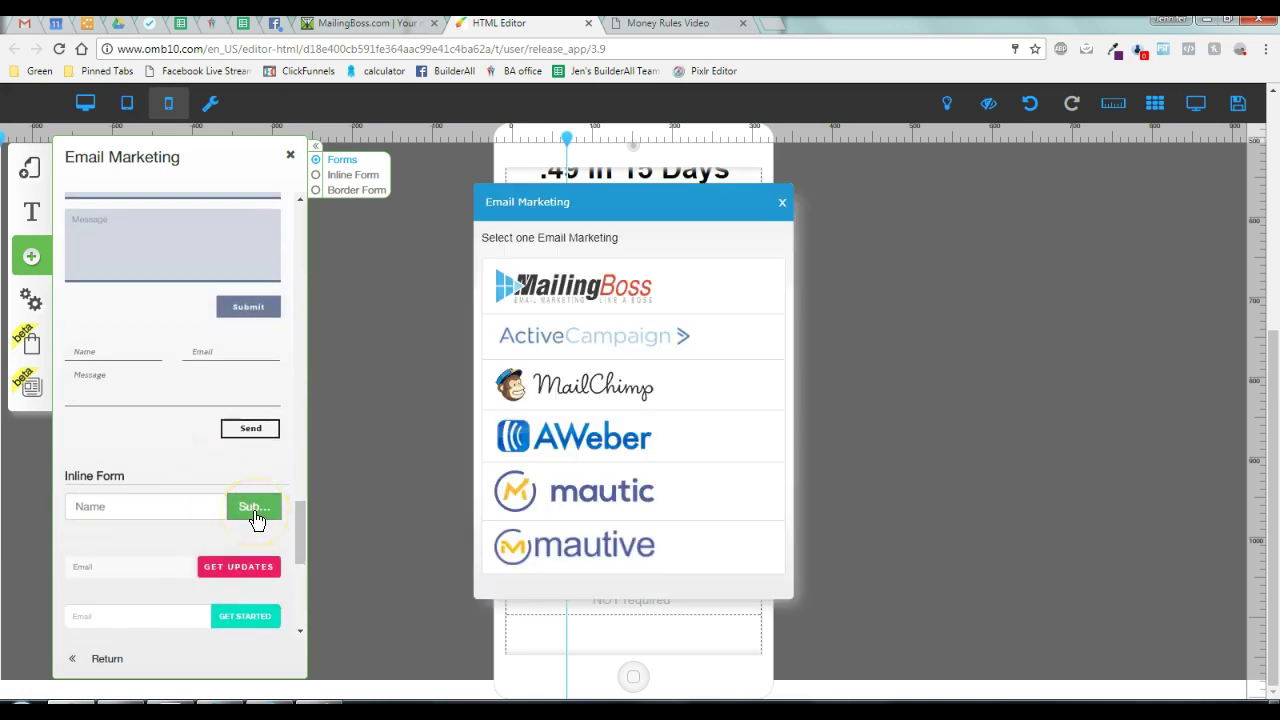
{"action": "left_click", "coordinate": [644, 292]}
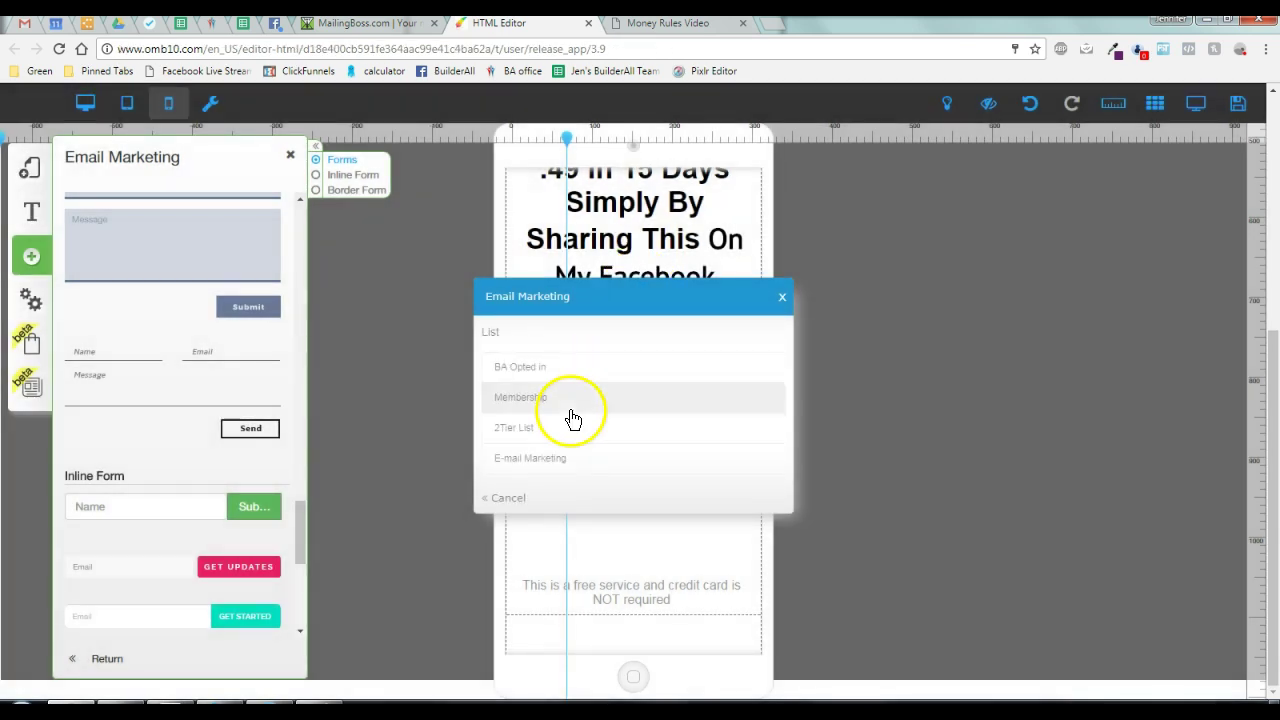
{"action": "left_click", "coordinate": [572, 408]}
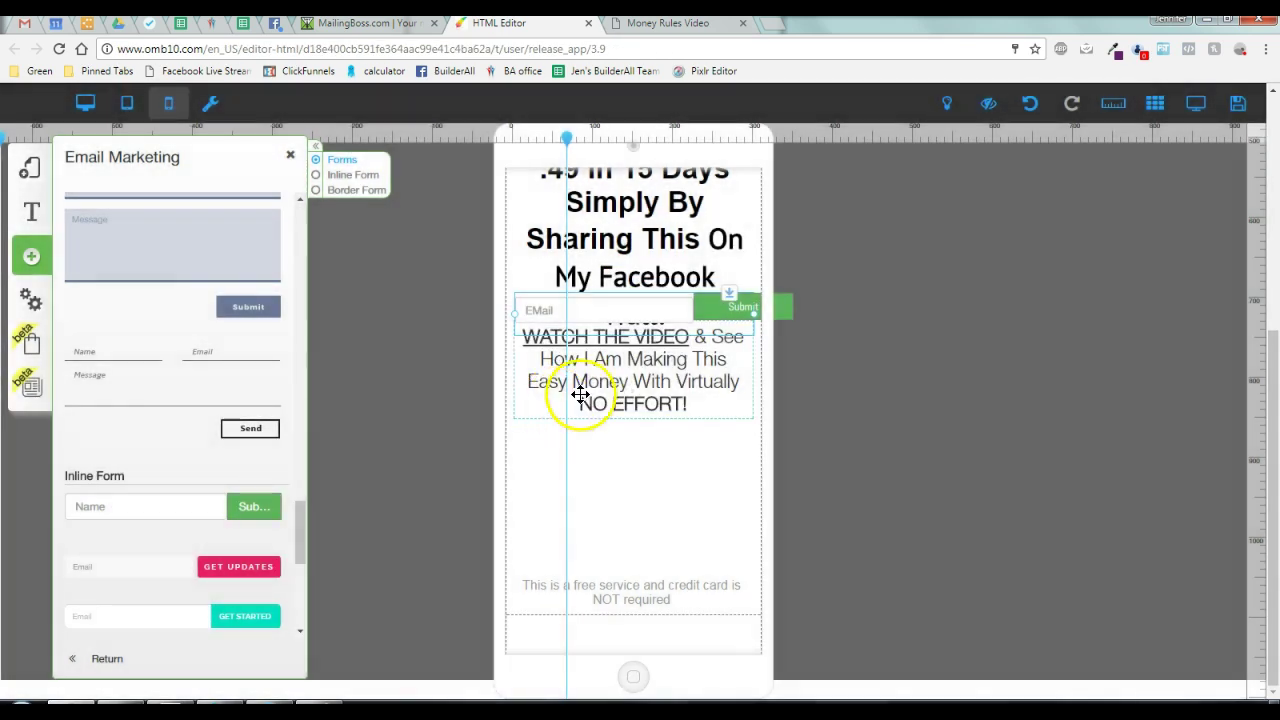
{"action": "left_click_drag", "start_coordinate": [660, 302], "coordinate": [666, 448]}
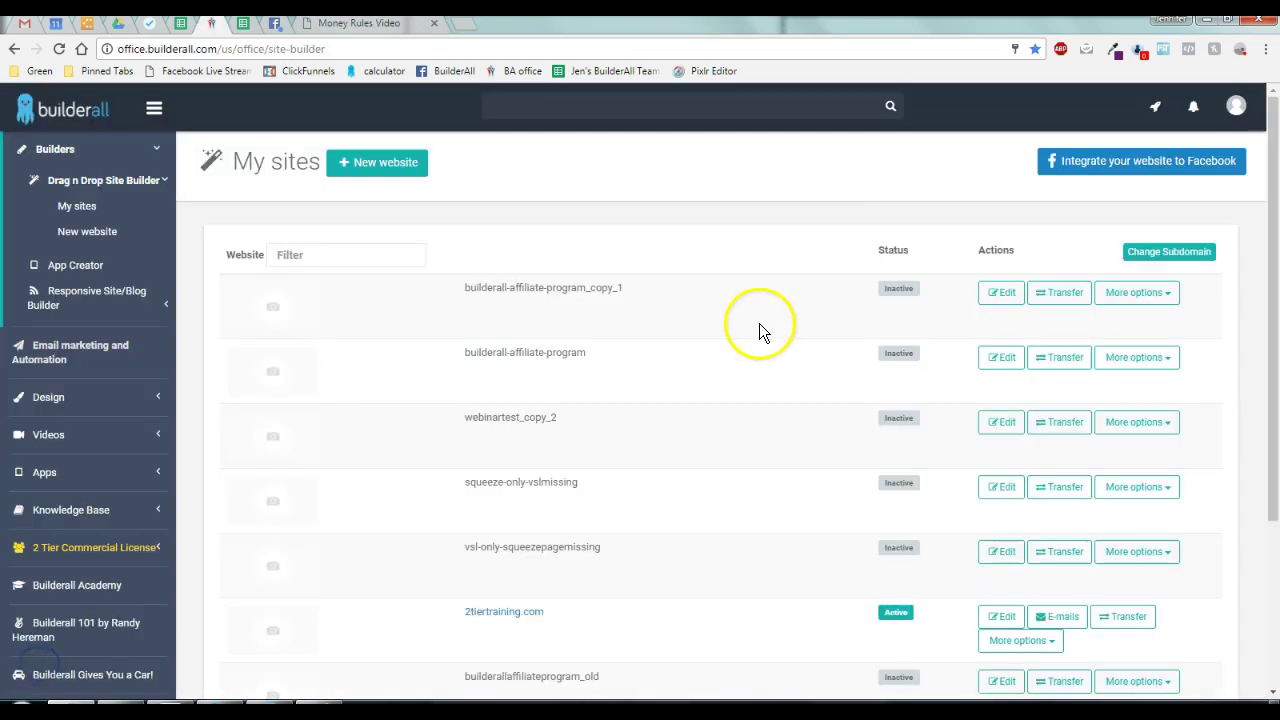
In My sites, view the extra options for builderall-affiliate-program_copy_1 and copy the "builderall-affiliate-program" part of its name.
{"action": "left_click", "coordinate": [1170, 295]}
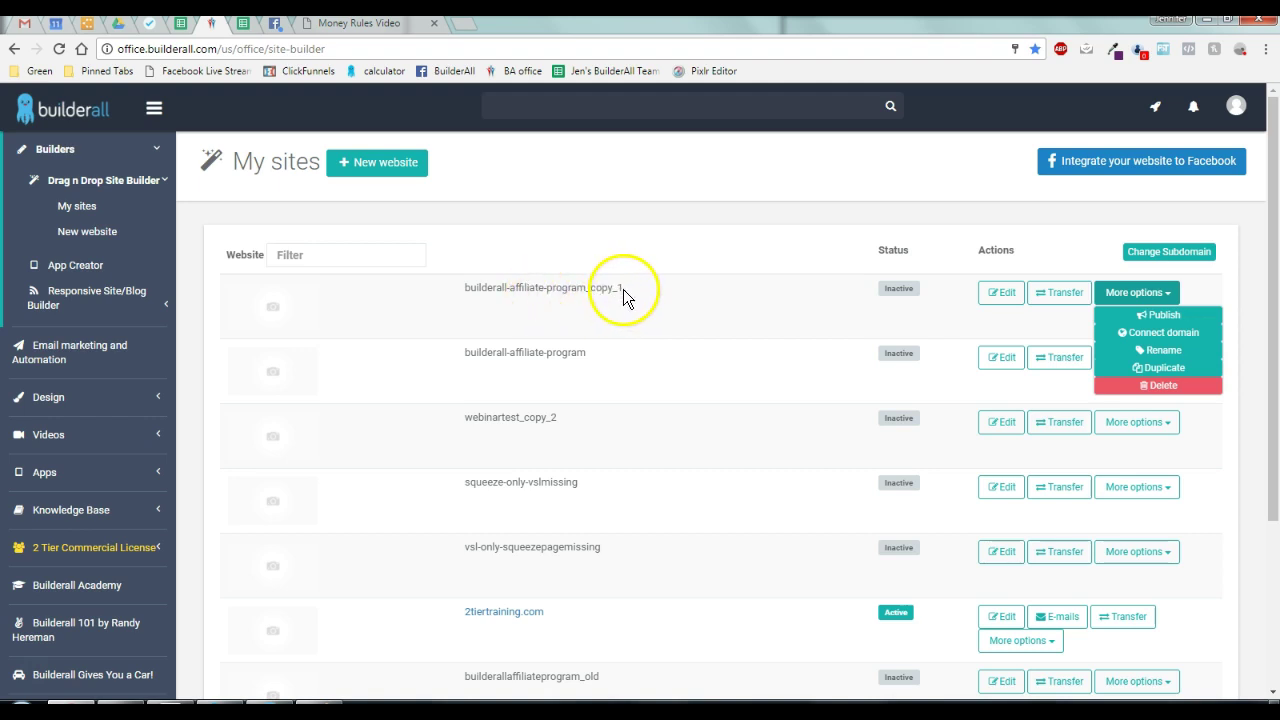
{"action": "left_click_drag", "start_coordinate": [623, 289], "coordinate": [596, 289]}
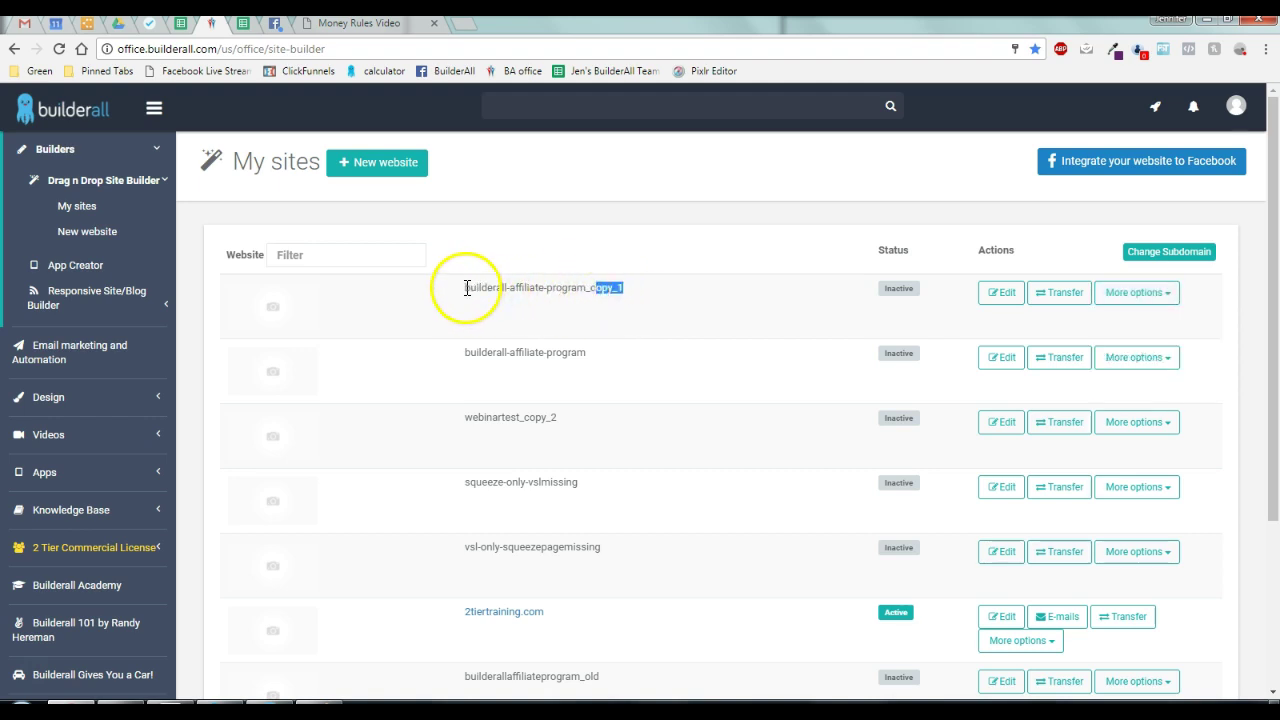
{"action": "mouse_move", "coordinate": [466, 289]}
{"action": "left_mouse_down"}
{"action": "mouse_move", "coordinate": [585, 290]}
{"action": "mouse_move", "coordinate": [462, 288]}
{"action": "left_mouse_up"}
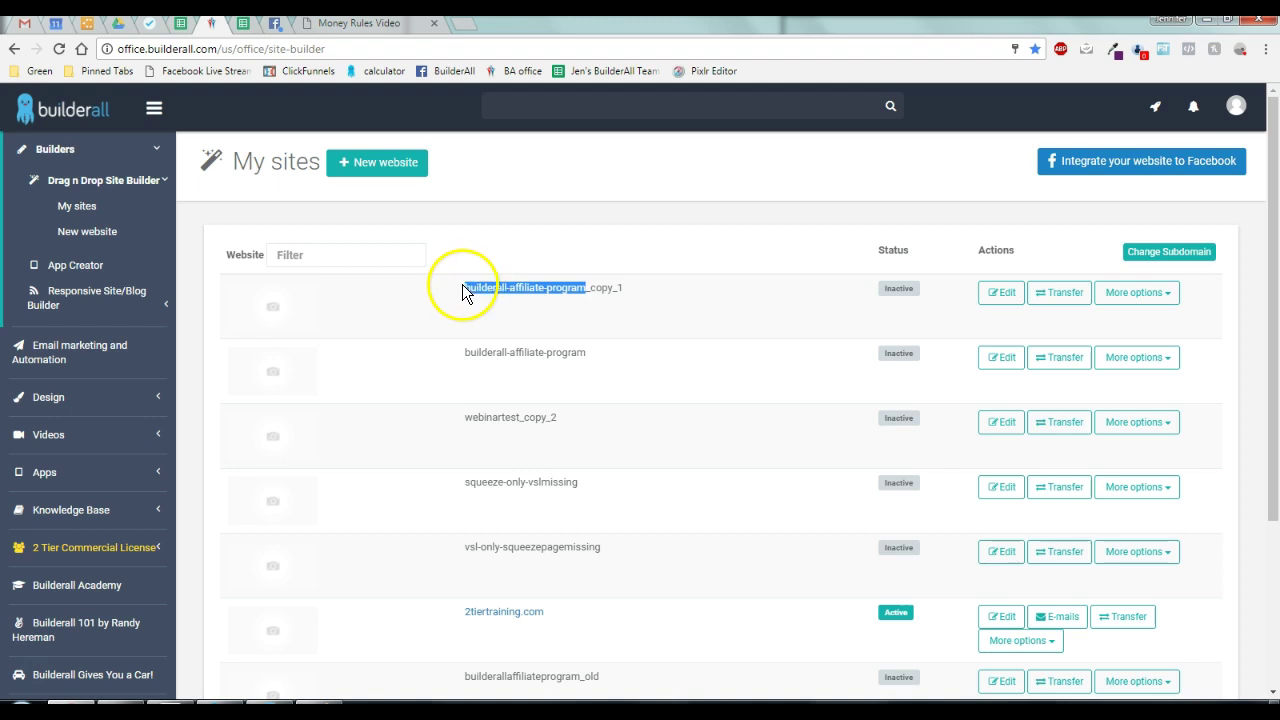
{"action": "right_click", "coordinate": [534, 288]}
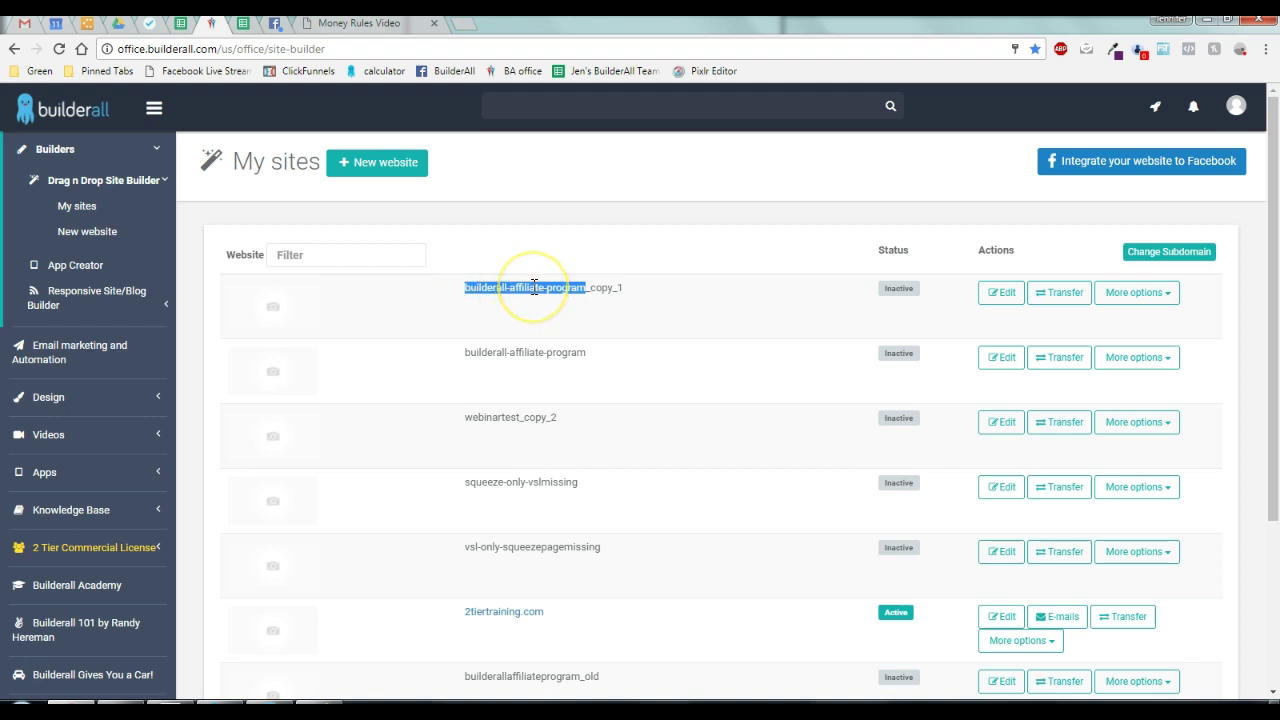